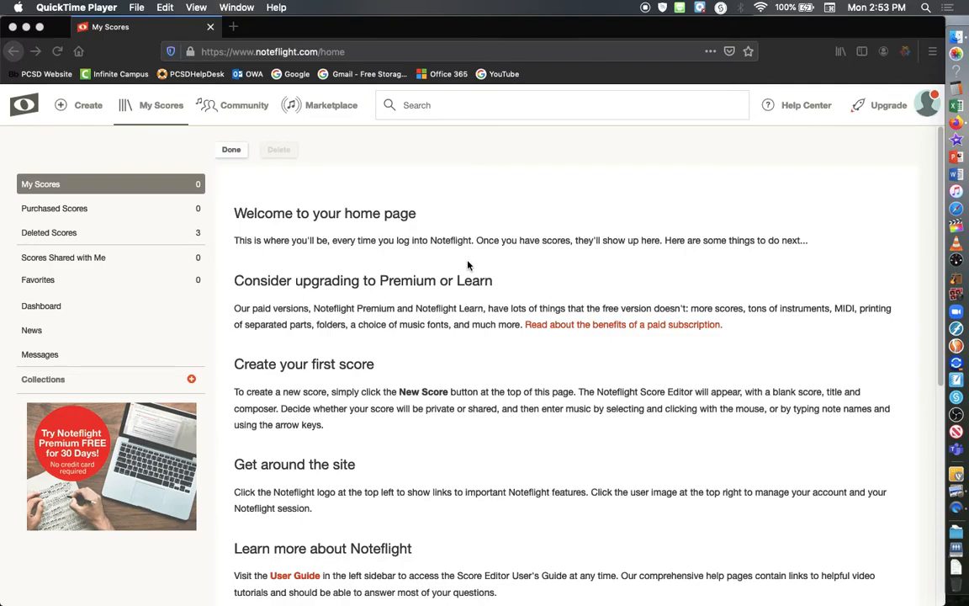
- Create a new untitled score from a blank score sheet, giving an empty 4/4 grand staff
left_click_drag(474, 30, 556, 555)
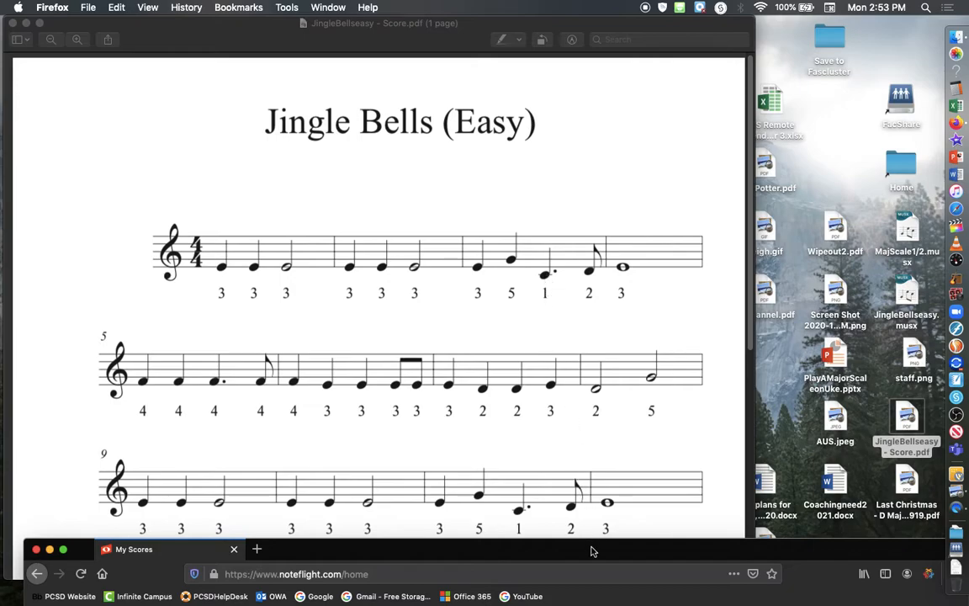
left_click_drag(595, 556, 539, 32)
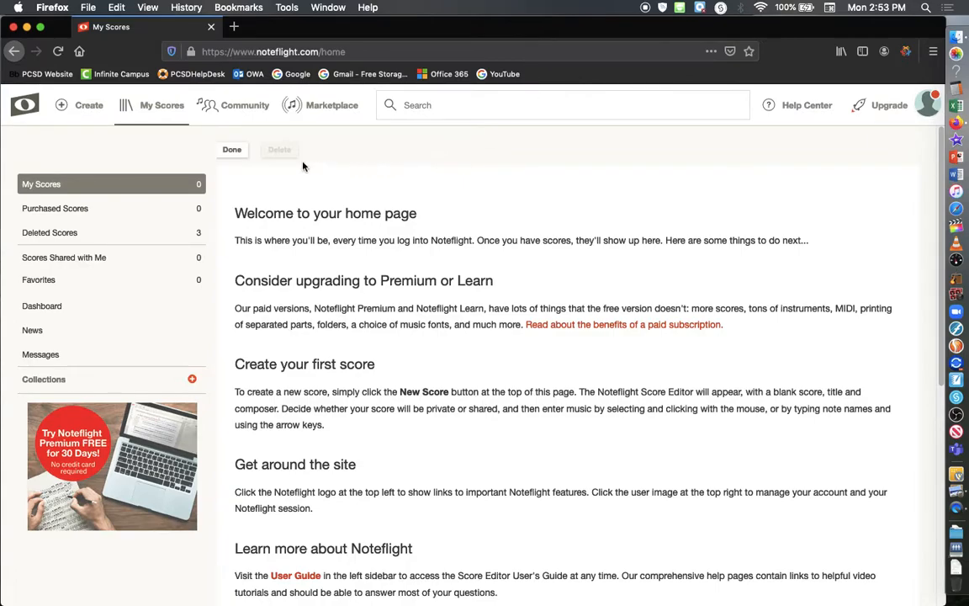
left_click(77, 109)
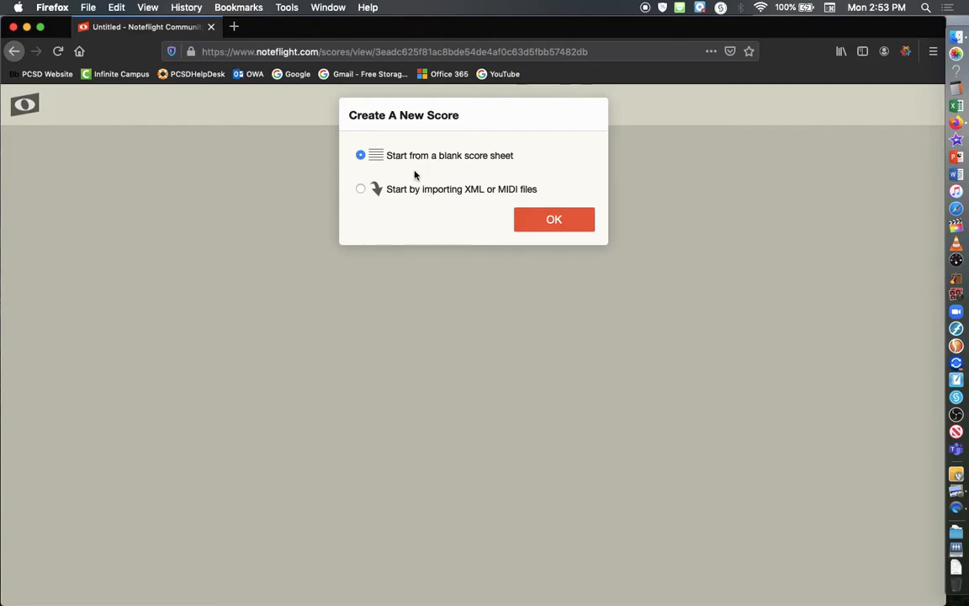
left_click(545, 221)
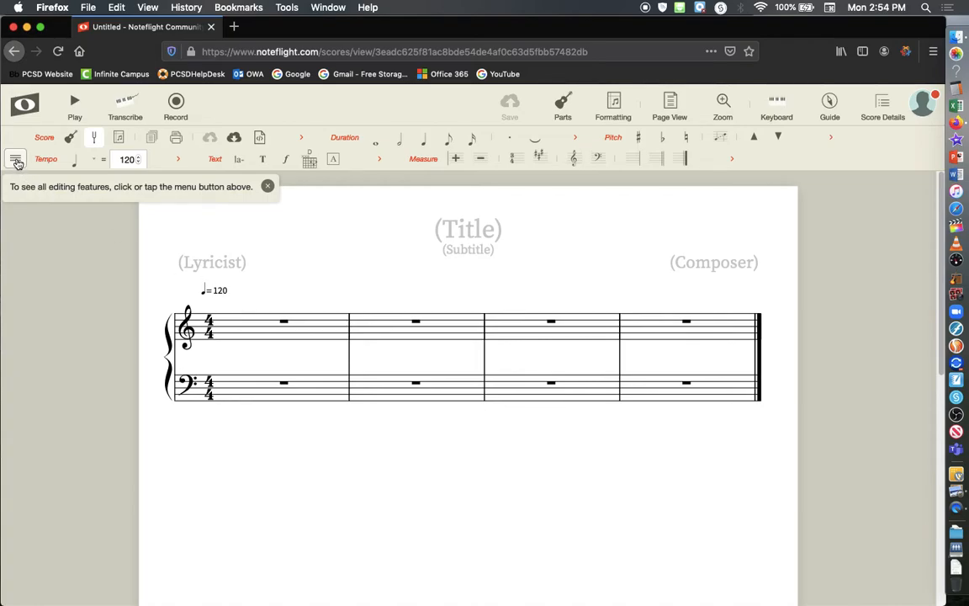
- Open the editing-features menu and preview the Duration, Tempo and Pitch submenus
left_click(16, 161)
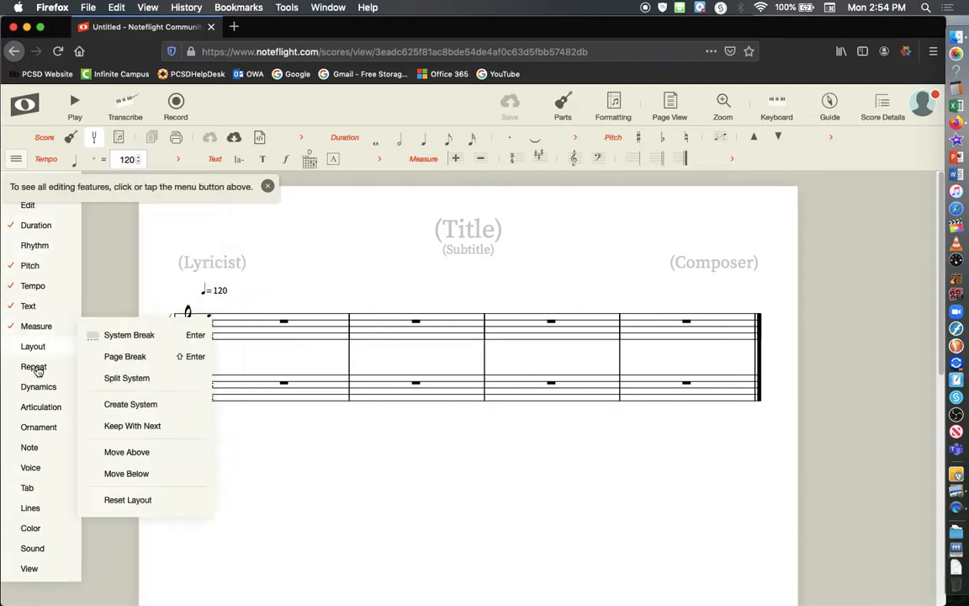
mouse_move(41, 516)
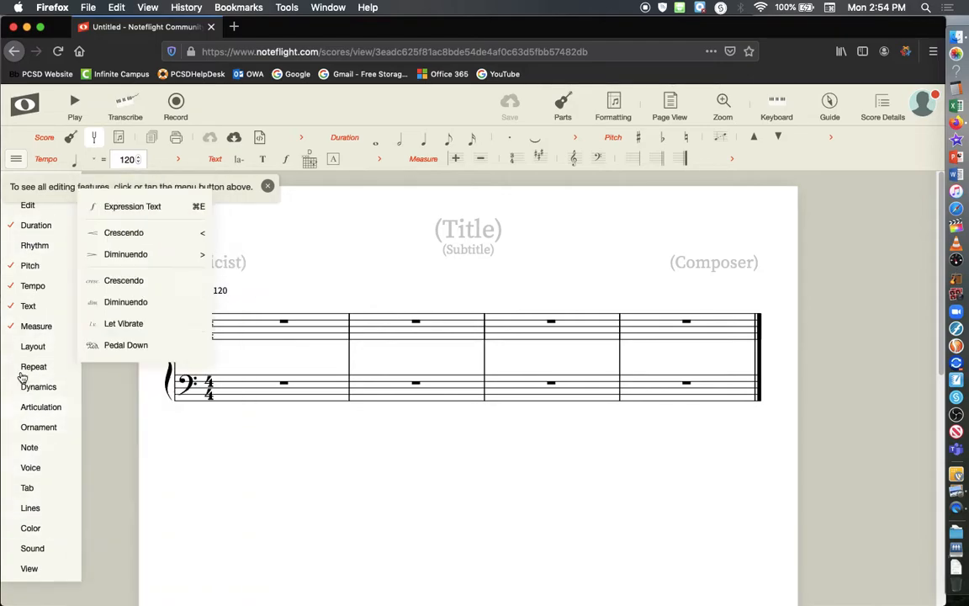
mouse_move(26, 221)
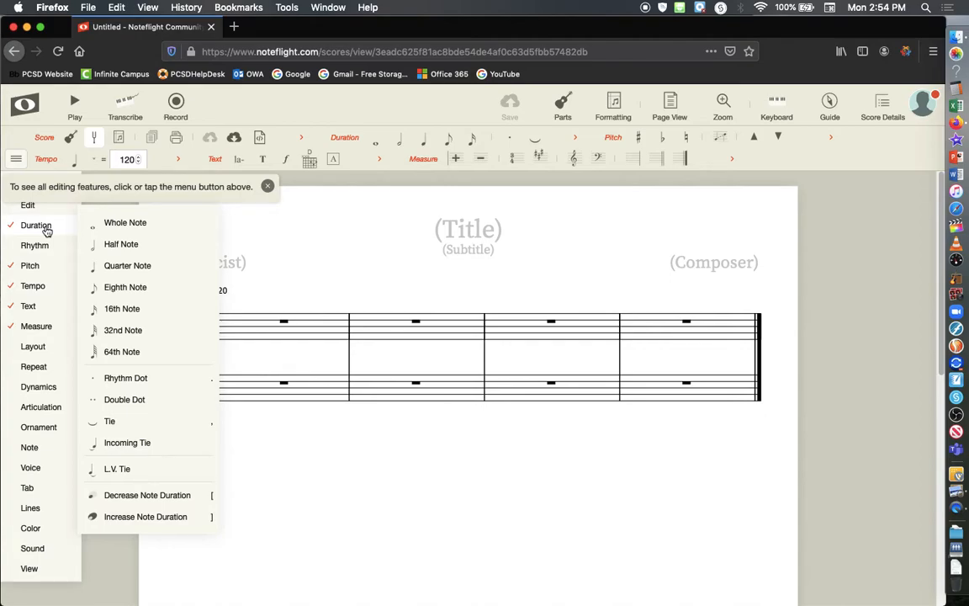
mouse_move(42, 271)
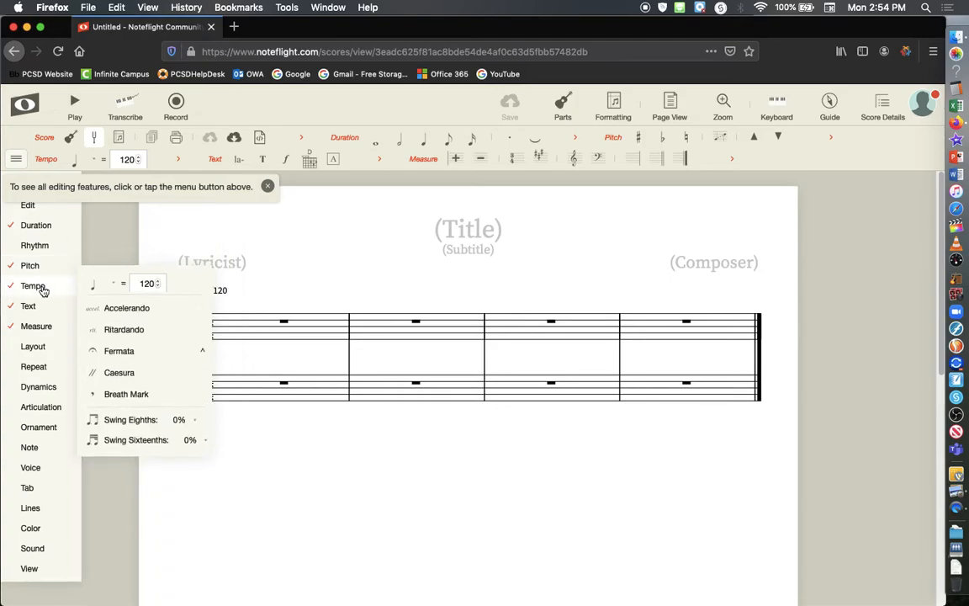
mouse_move(42, 324)
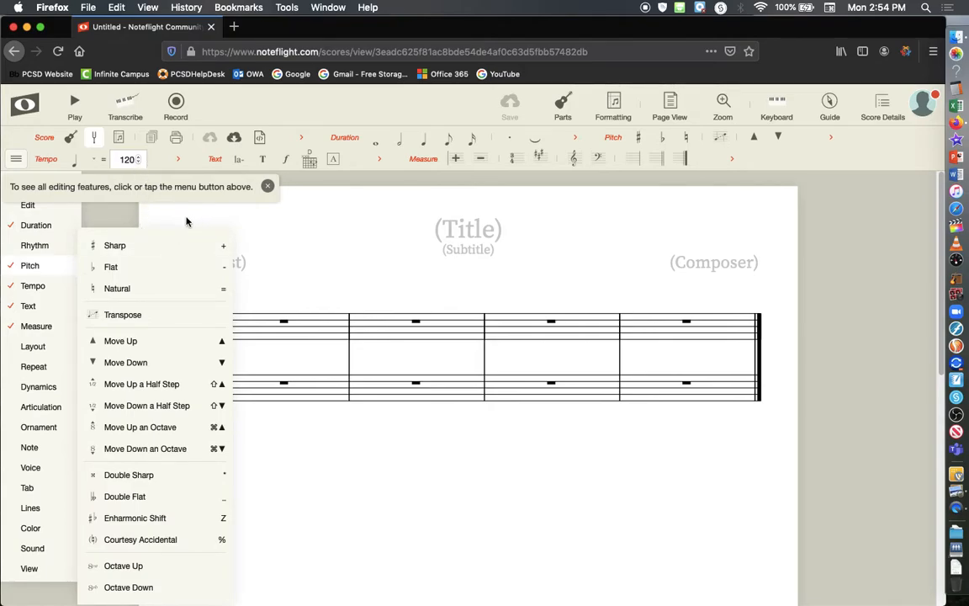
mouse_move(308, 37)
left_mouse_down()
mouse_move(344, 63)
mouse_move(316, 386)
mouse_move(289, 445)
mouse_move(294, 124)
mouse_move(319, 52)
left_mouse_up()
left_click(271, 444)
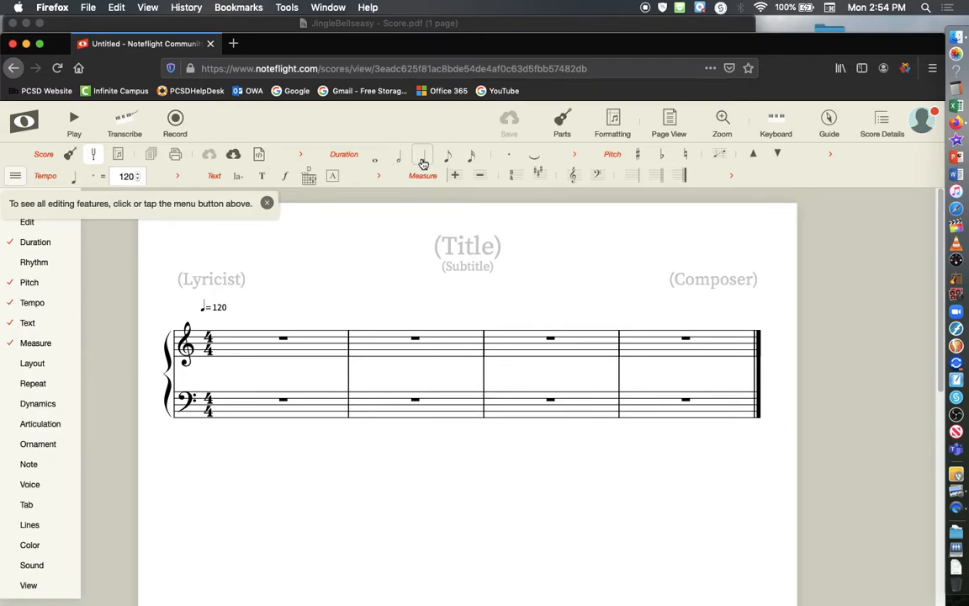
- Enter two quarter-note Es followed by a half-note E in measure 1
left_click(226, 348)
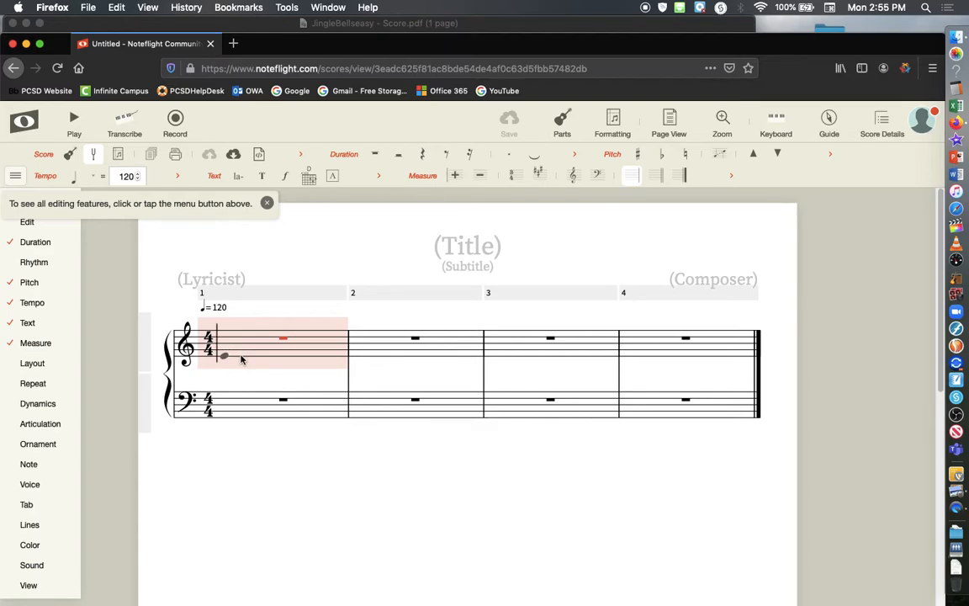
left_click(240, 359)
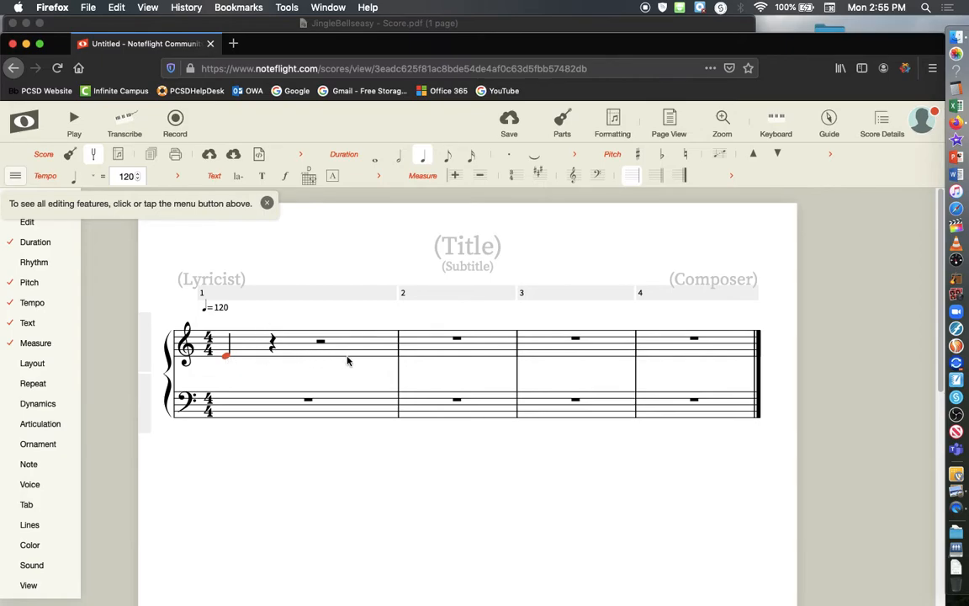
left_click(273, 357)
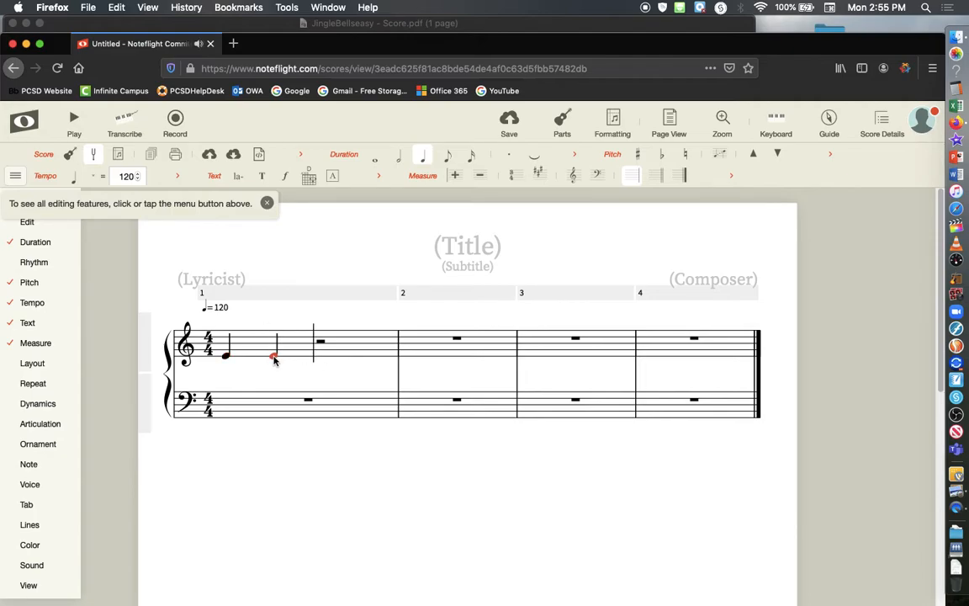
left_click(318, 357)
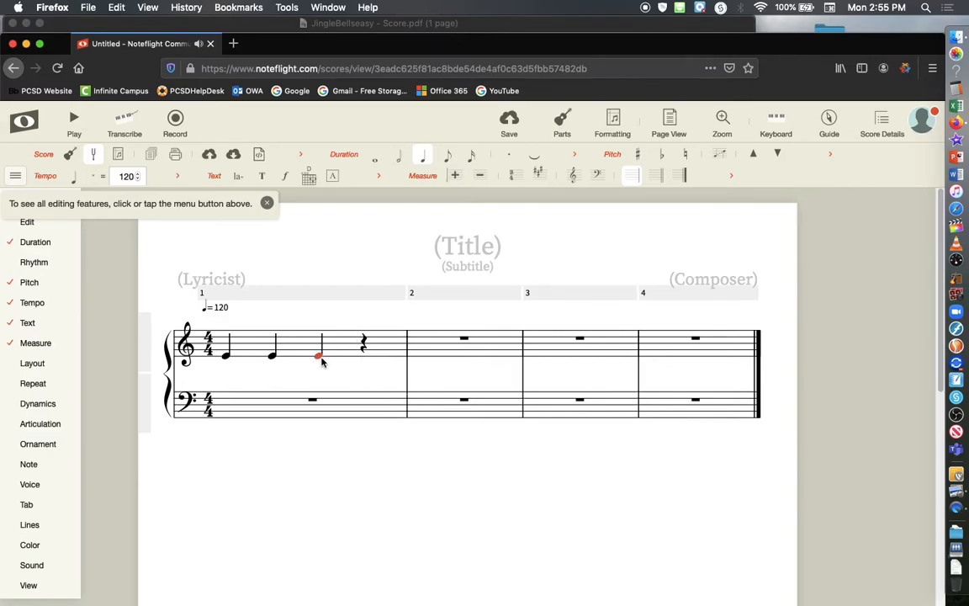
left_click(400, 161)
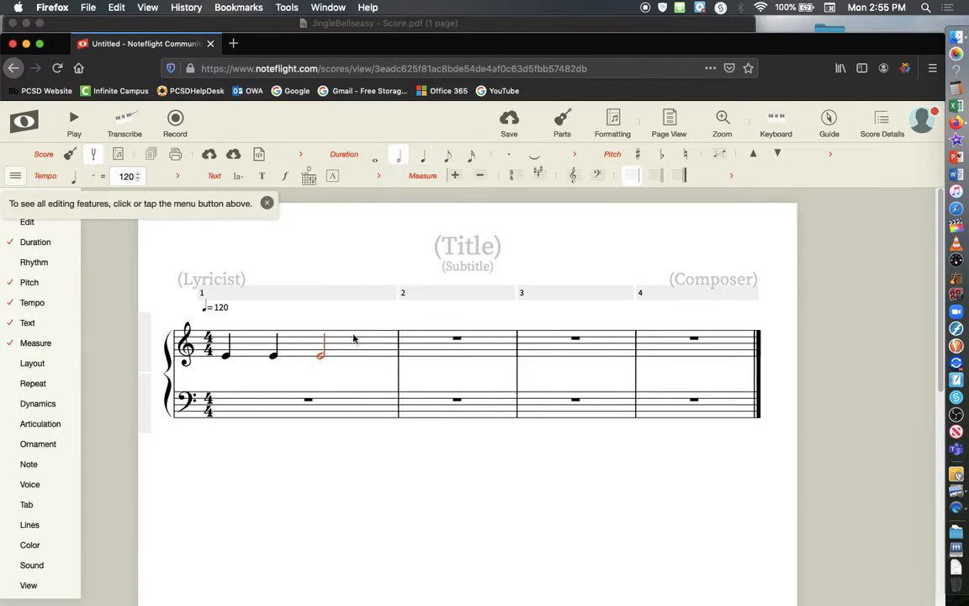
left_click_drag(434, 48, 458, 64)
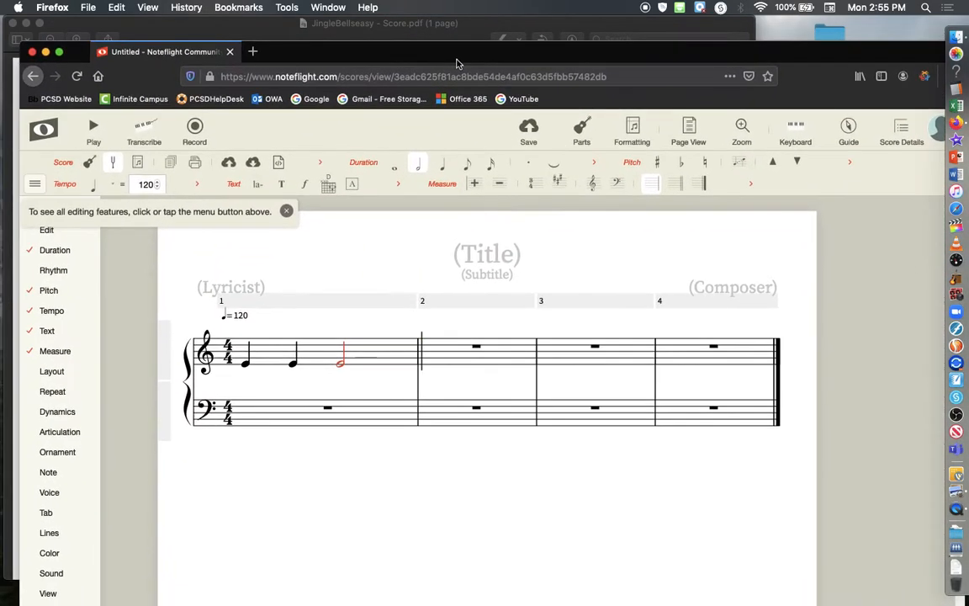
- Copy measure 1's notes and paste them into measure 2
left_click(311, 358)
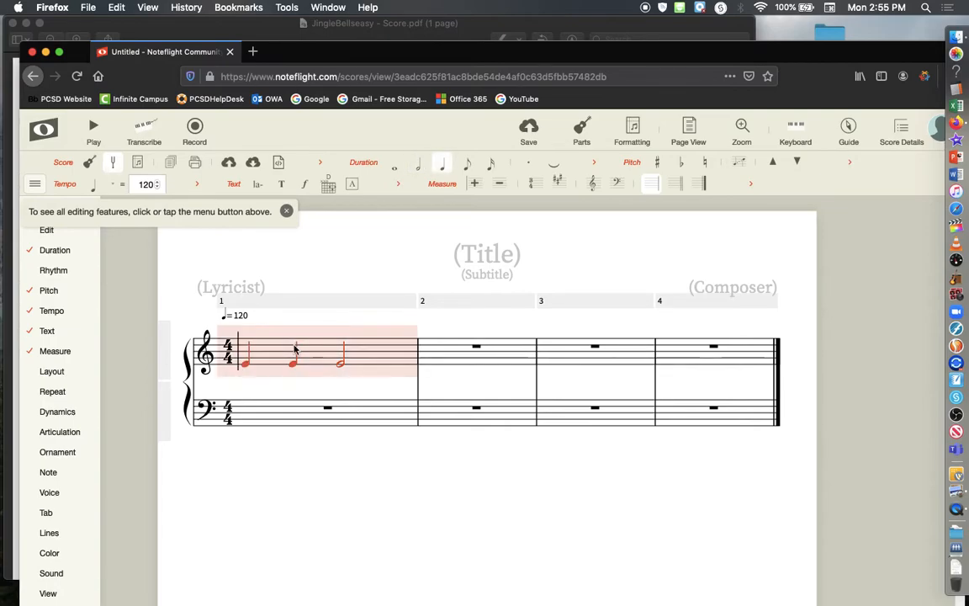
mouse_move(84, 249)
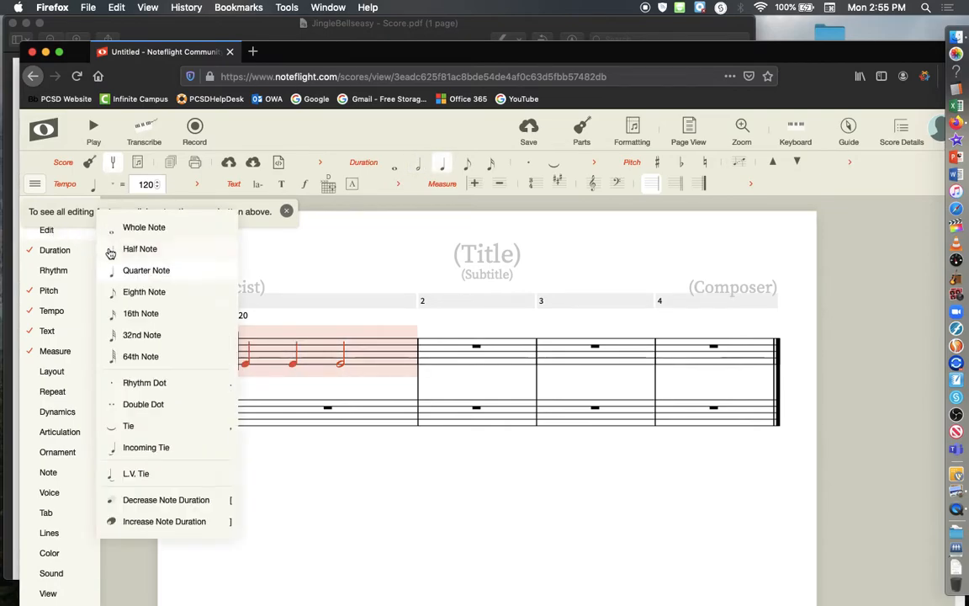
mouse_move(80, 225)
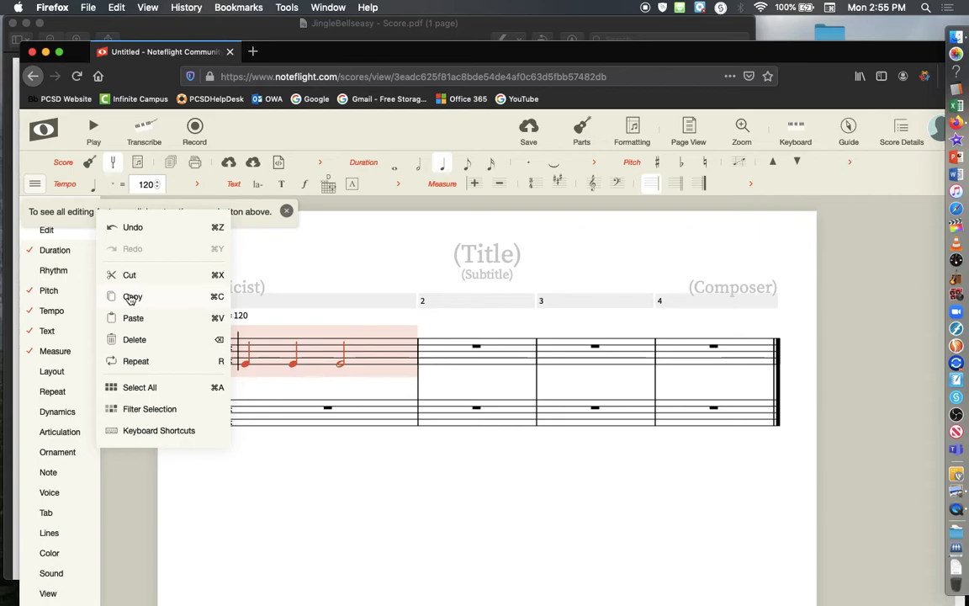
left_click(463, 354)
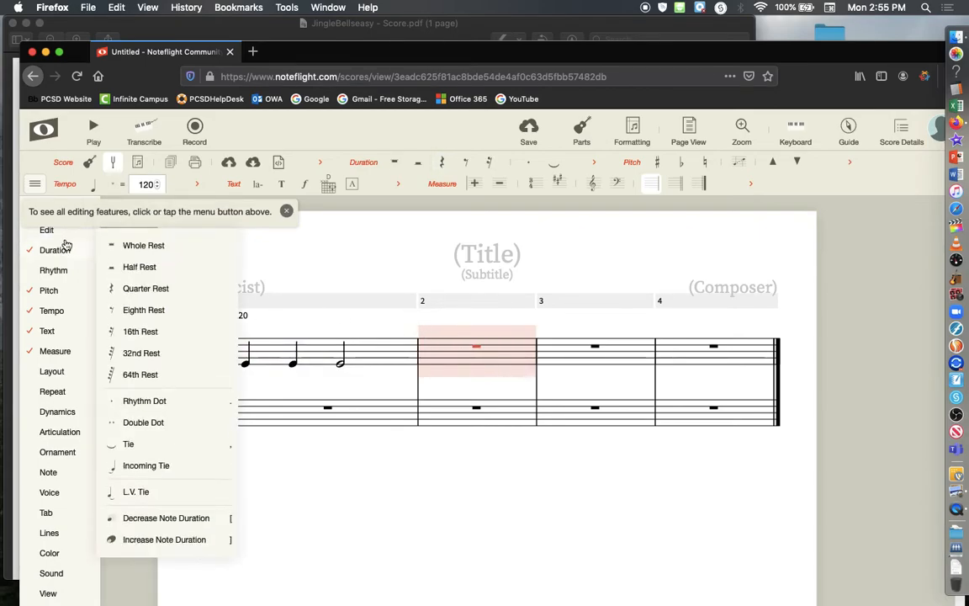
mouse_move(49, 225)
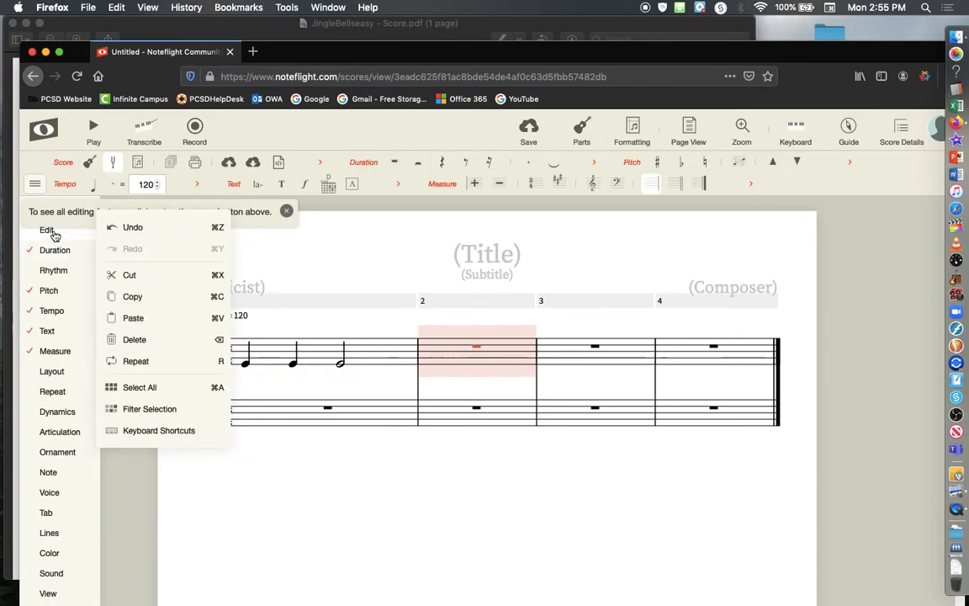
left_click(140, 318)
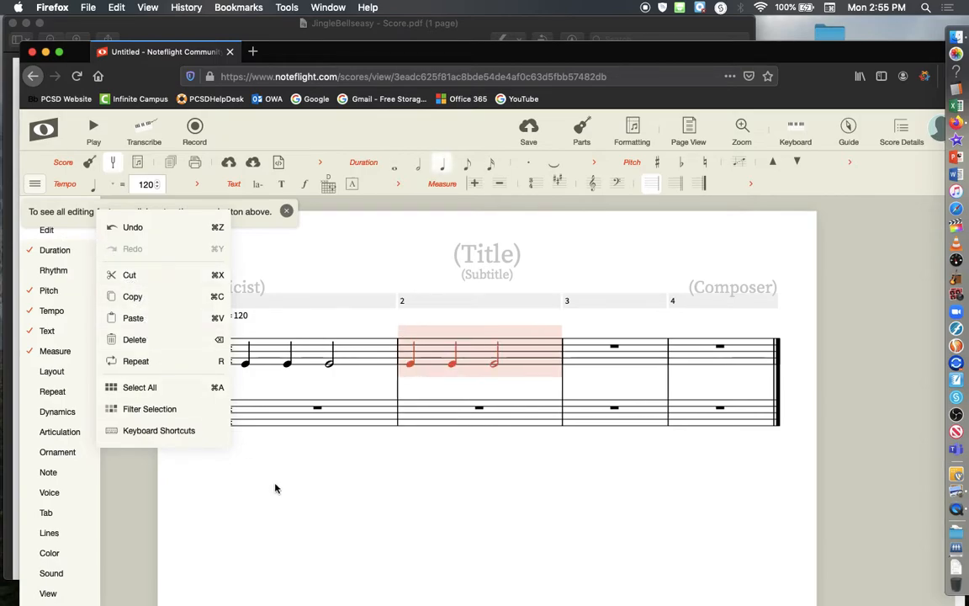
left_click(309, 506)
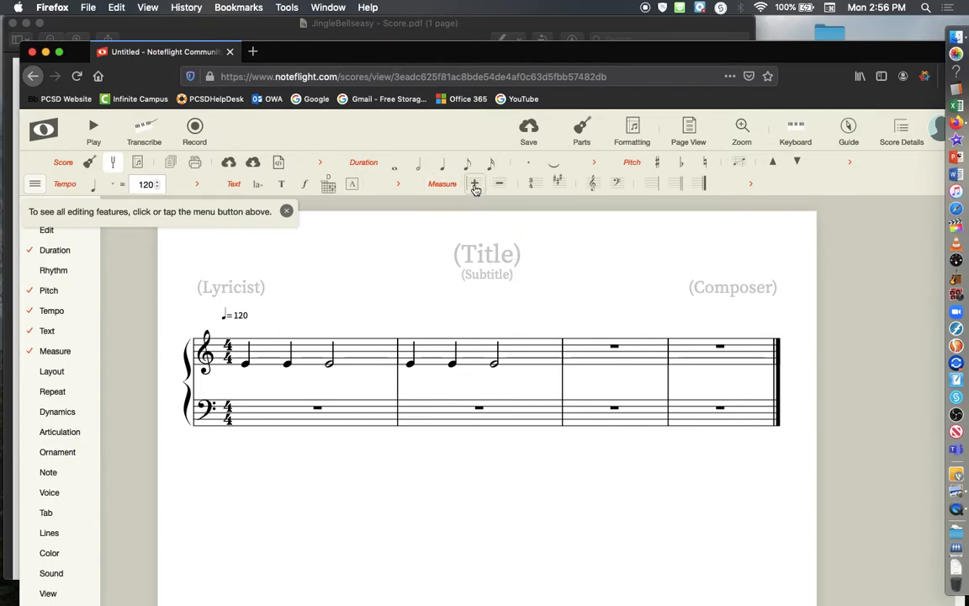
- Enter E, G, dotted-quarter C and eighth-note D in measure 3, then a whole-note E in measure 4
left_click(578, 365)
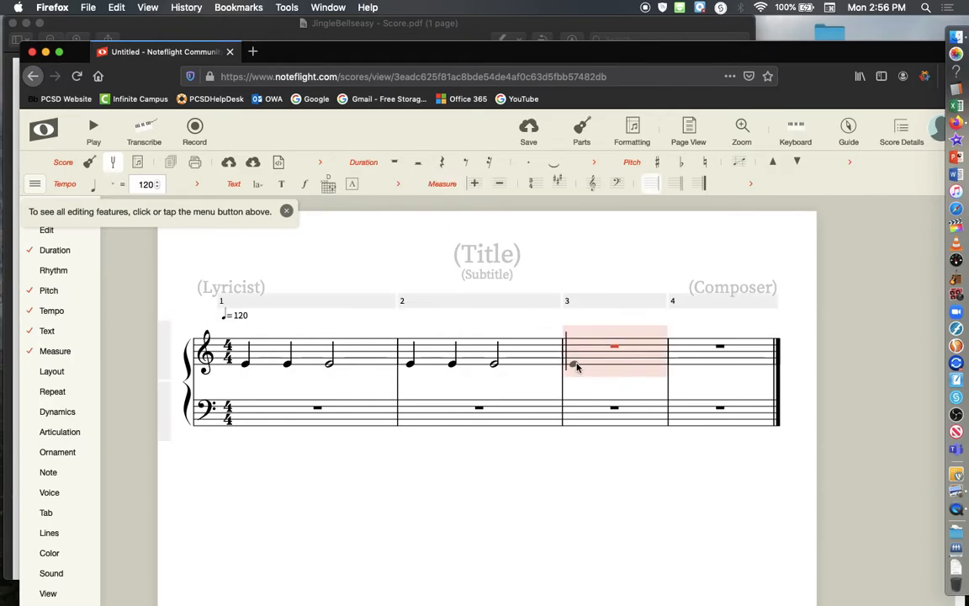
left_click(578, 365)
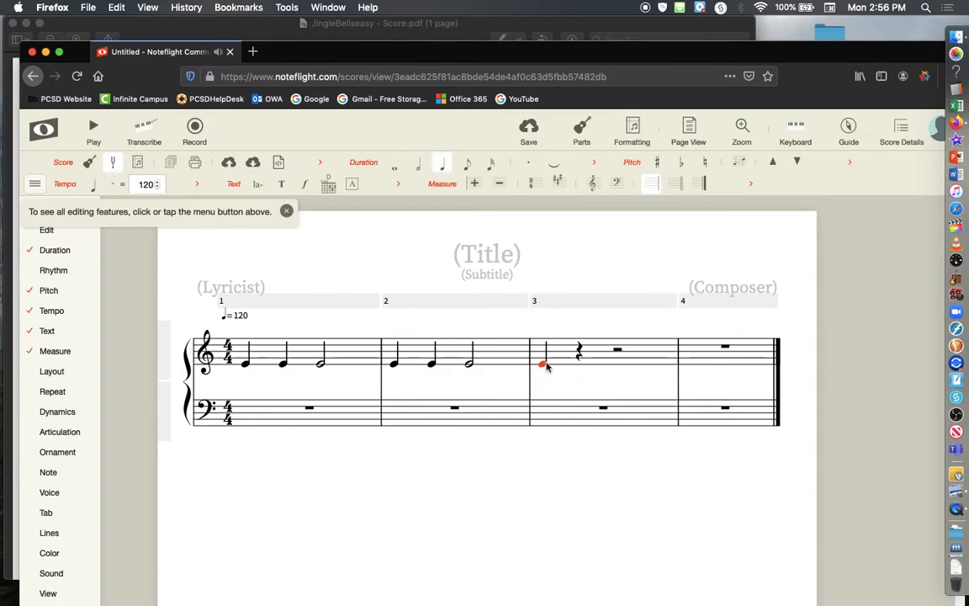
left_click(577, 358)
left_click(615, 373)
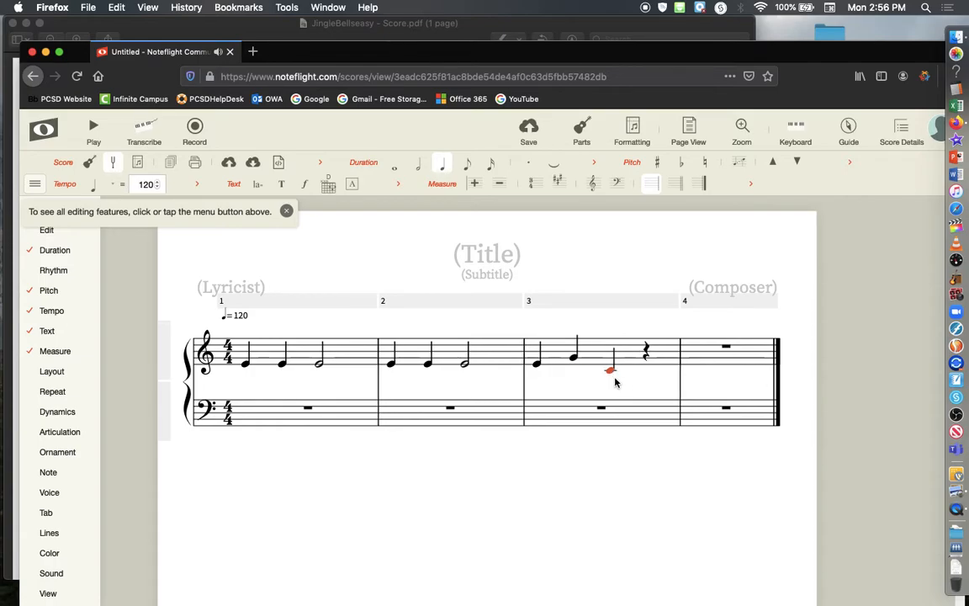
mouse_move(541, 55)
left_mouse_down()
mouse_move(541, 349)
mouse_move(551, 304)
mouse_move(555, 313)
mouse_move(557, 257)
mouse_move(547, 43)
left_mouse_up()
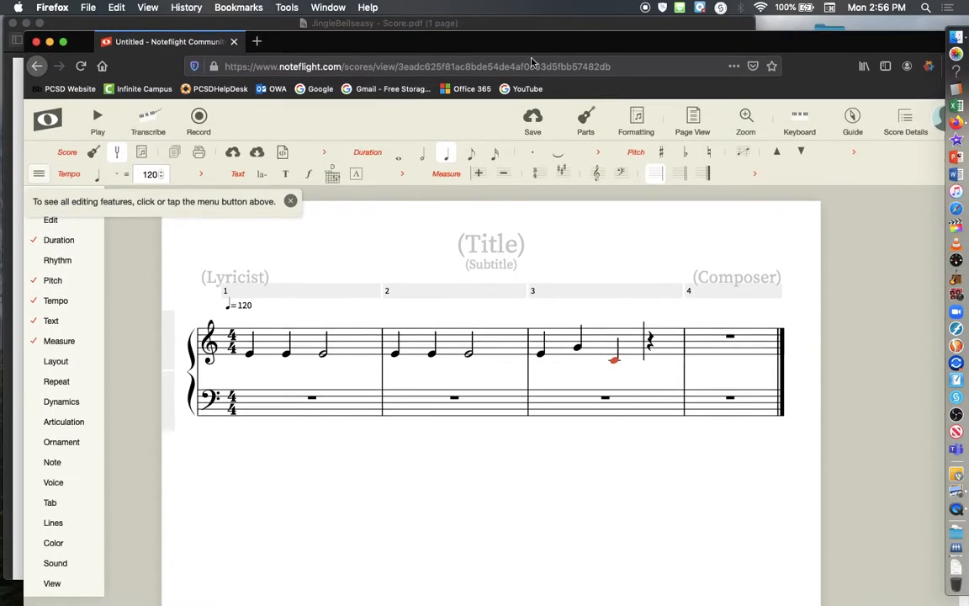
left_click(534, 157)
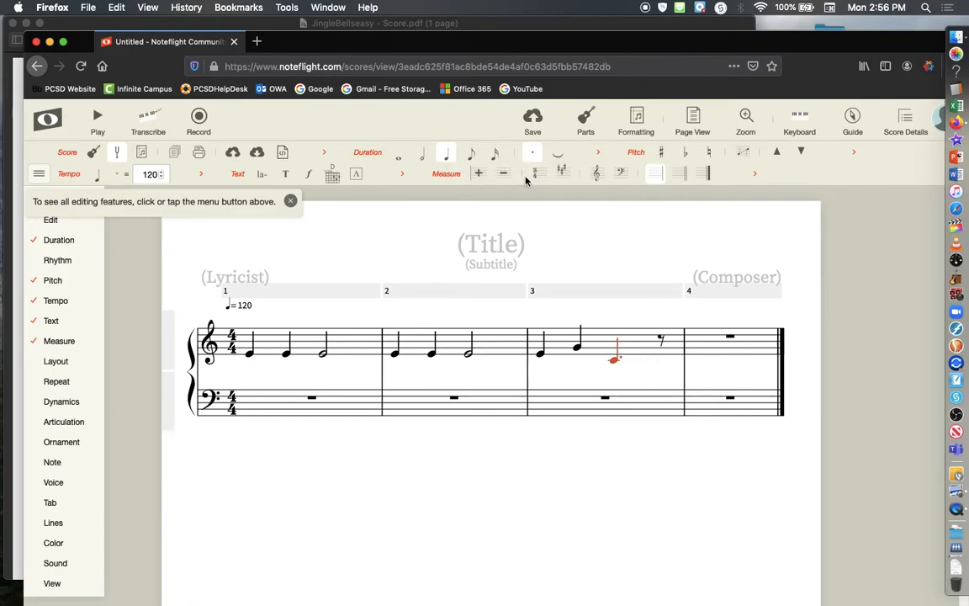
left_click(661, 360)
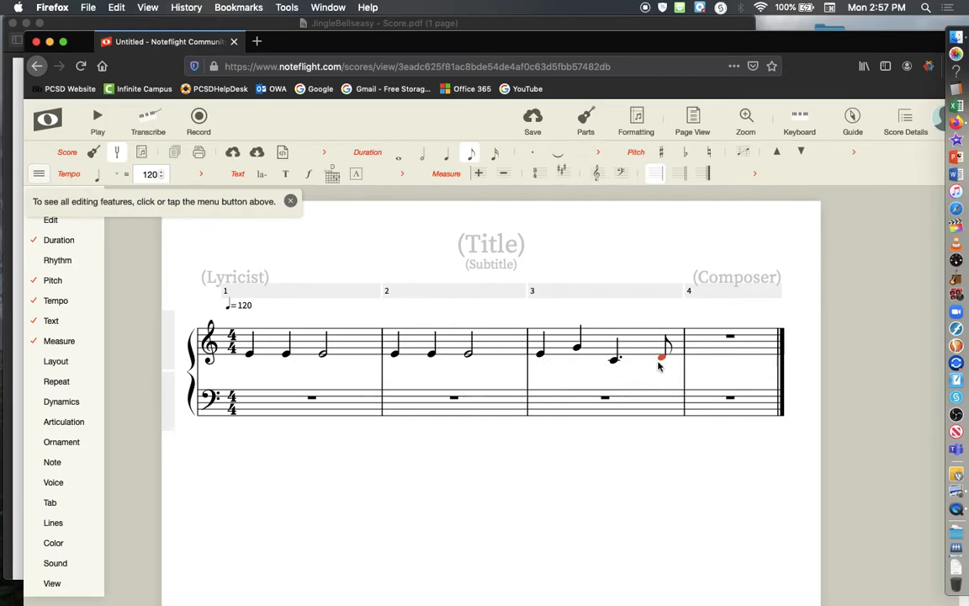
left_click(728, 360)
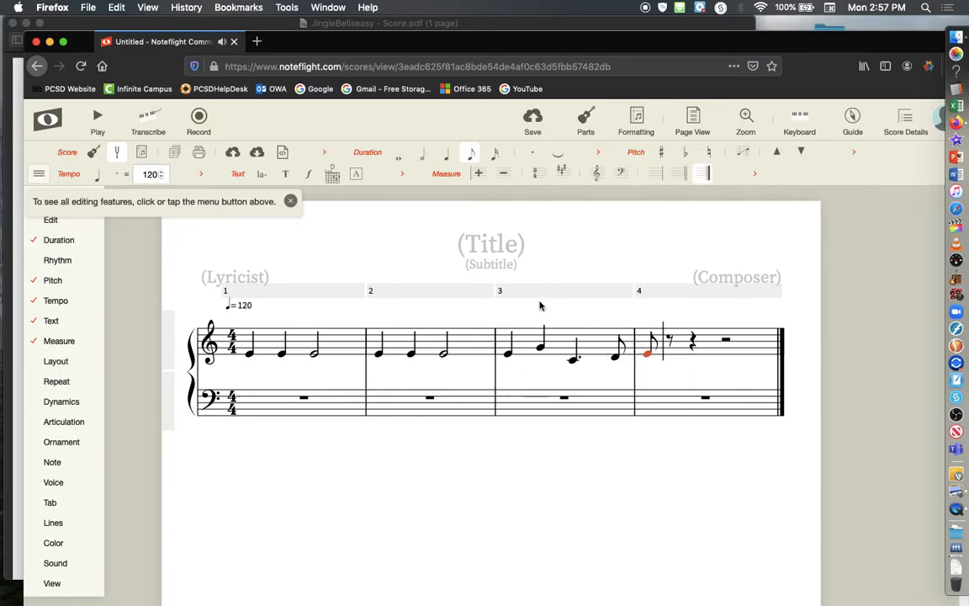
left_click(401, 163)
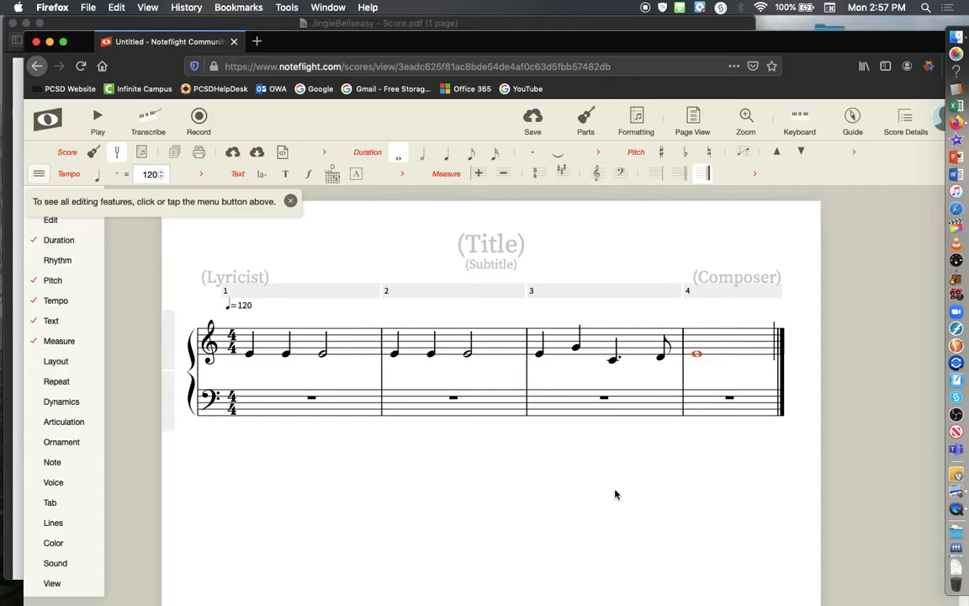
- Append four empty measures after measure 4, making eight in total
left_click(474, 174)
left_click(476, 175)
left_click(477, 175)
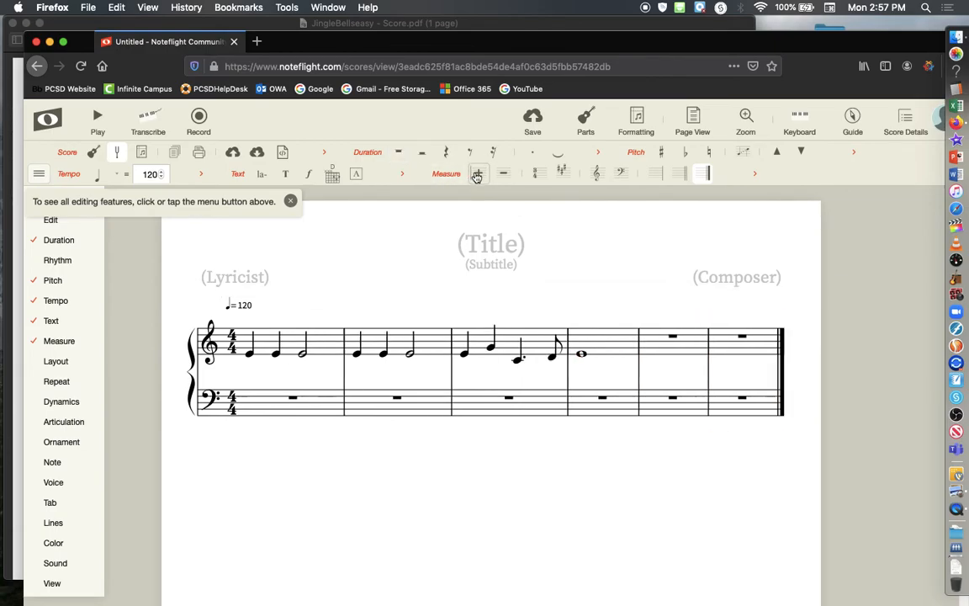
left_click(476, 175)
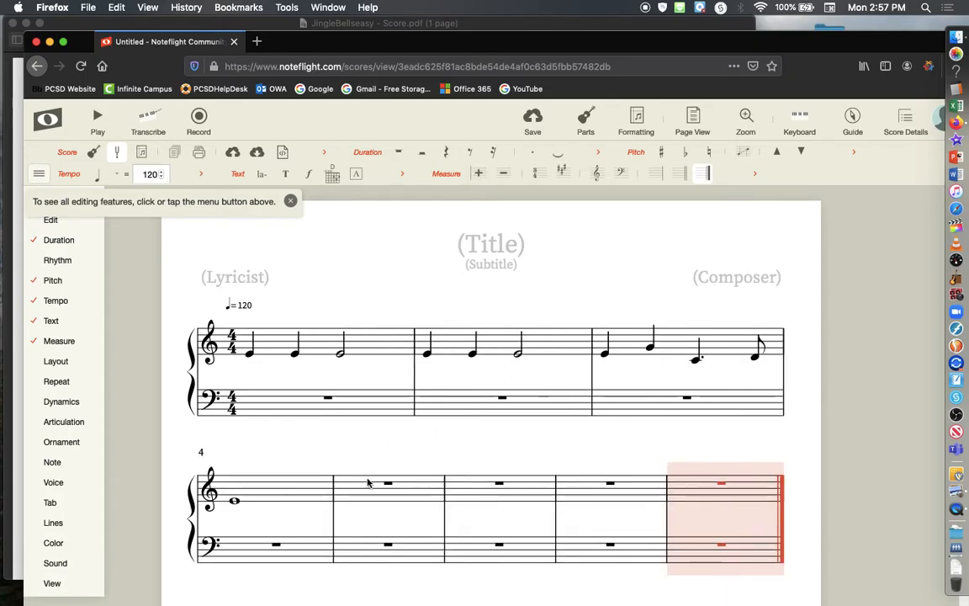
left_click_drag(491, 43, 523, 448)
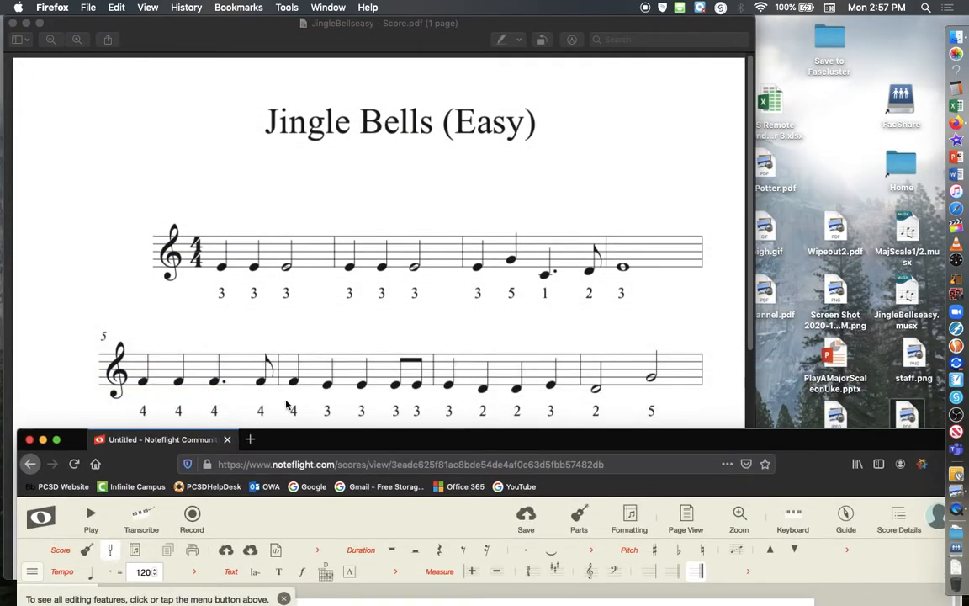
left_click_drag(450, 437, 454, 55)
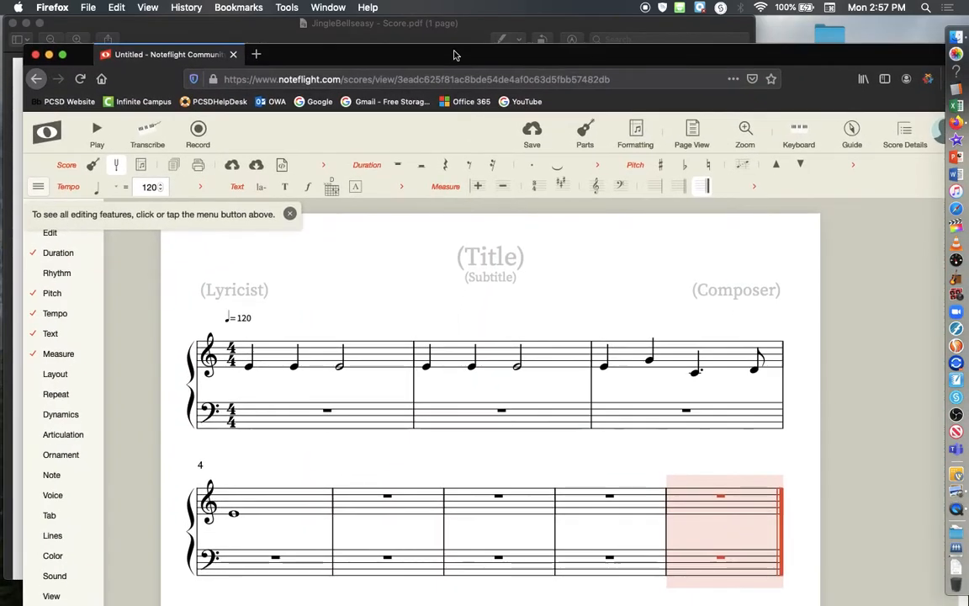
- Enter F, F, dotted-quarter F and eighth-note F in measure 5
left_click(352, 514)
left_click(342, 511)
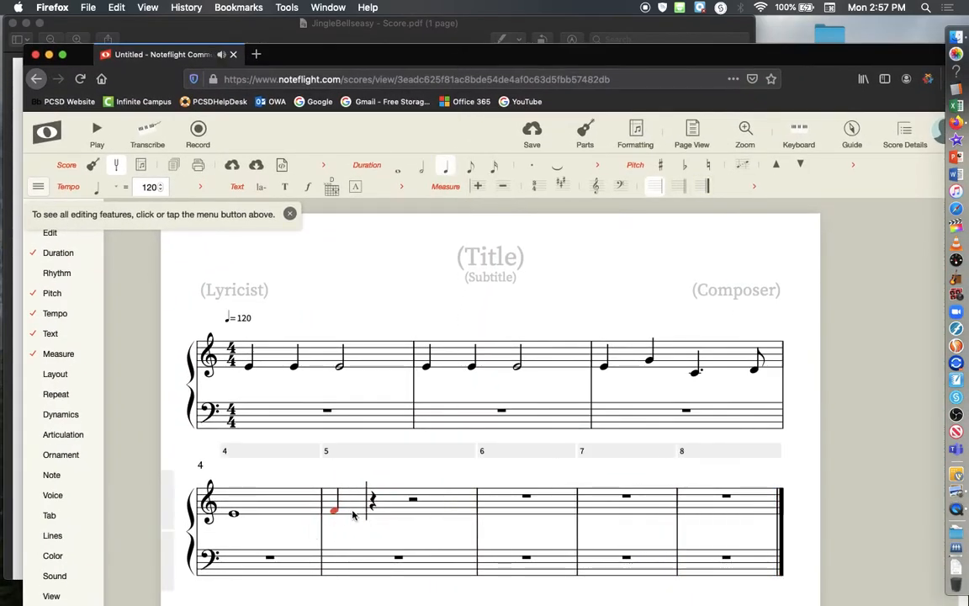
left_click(375, 510)
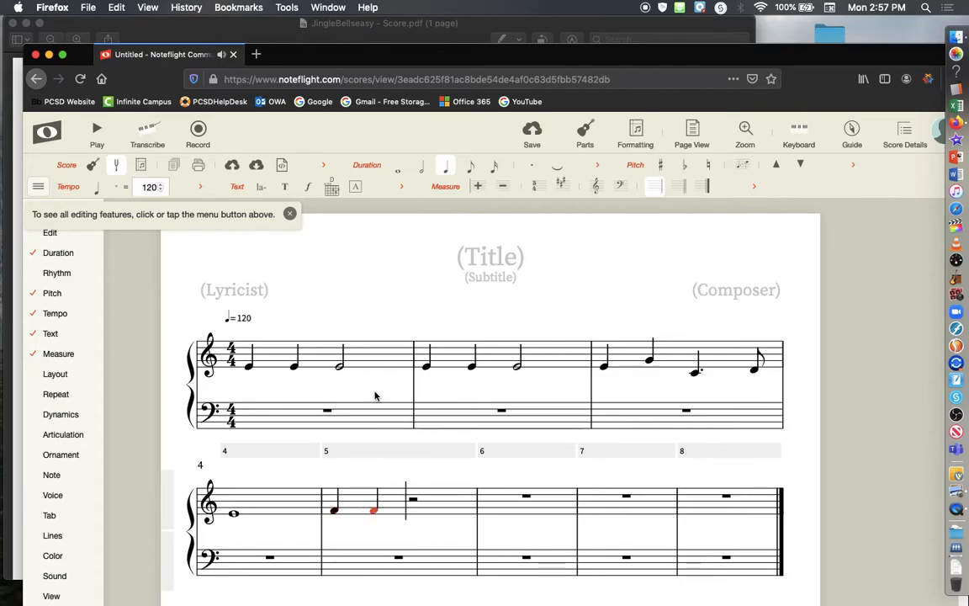
left_click(411, 510)
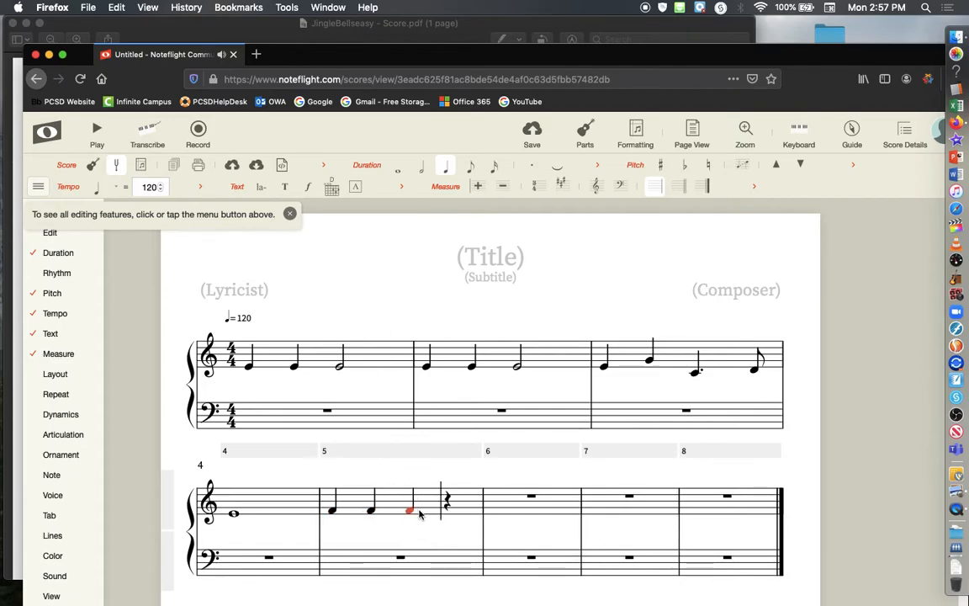
key(".")
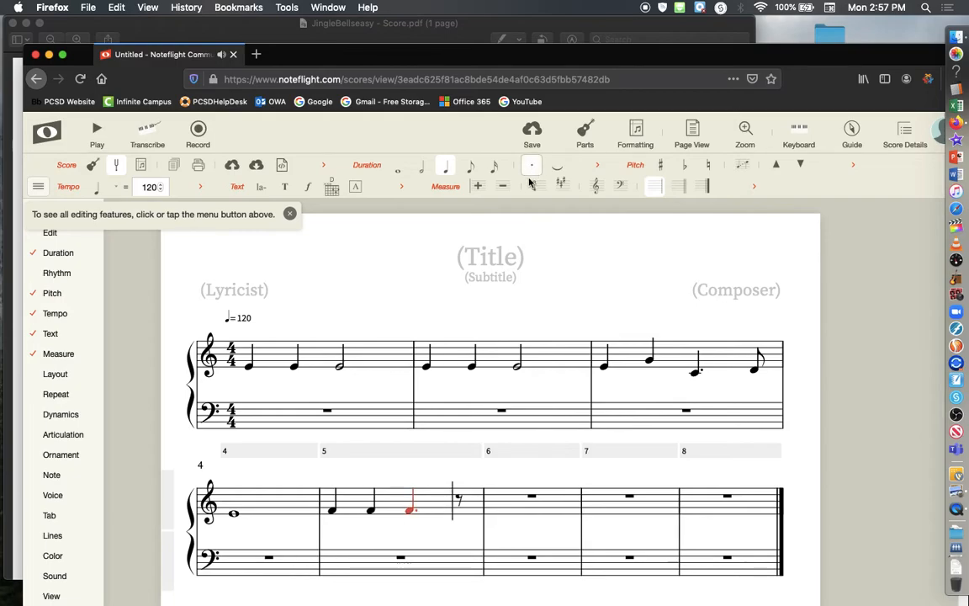
left_click(462, 511)
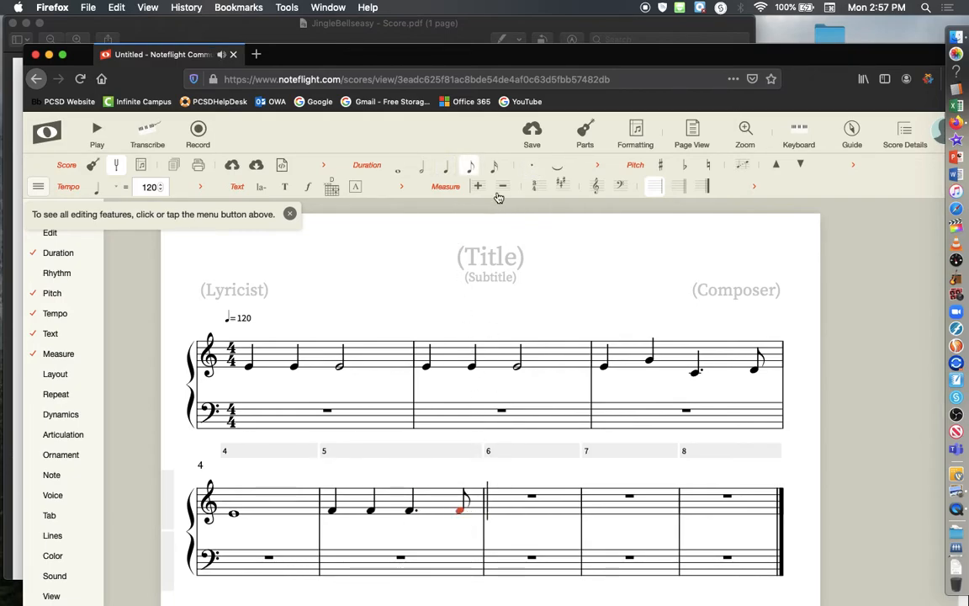
- Fill measure 6 with quarter notes F, E, E and two eighth-note Es
left_click(503, 515)
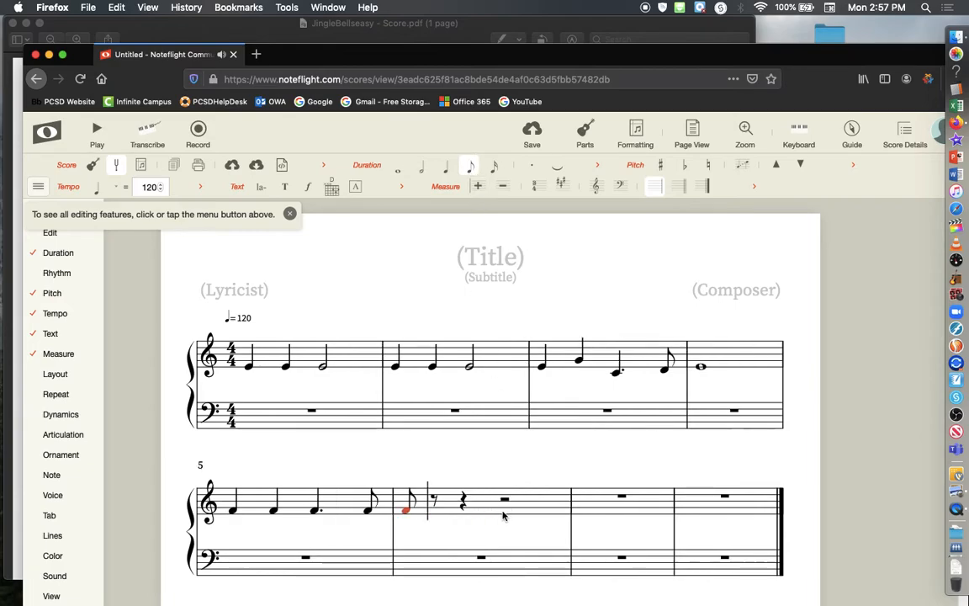
left_click(446, 167)
left_click(454, 515)
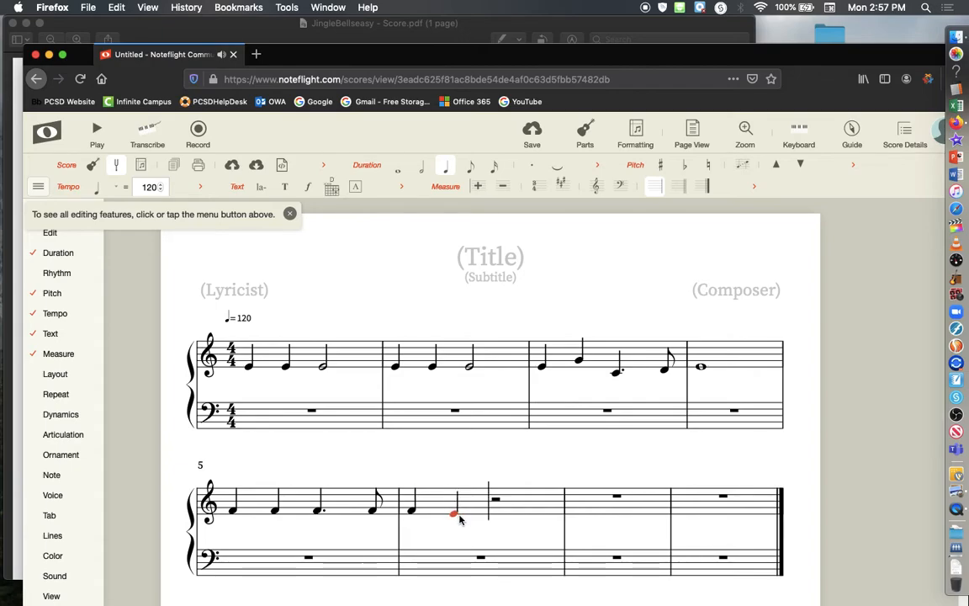
left_click(497, 515)
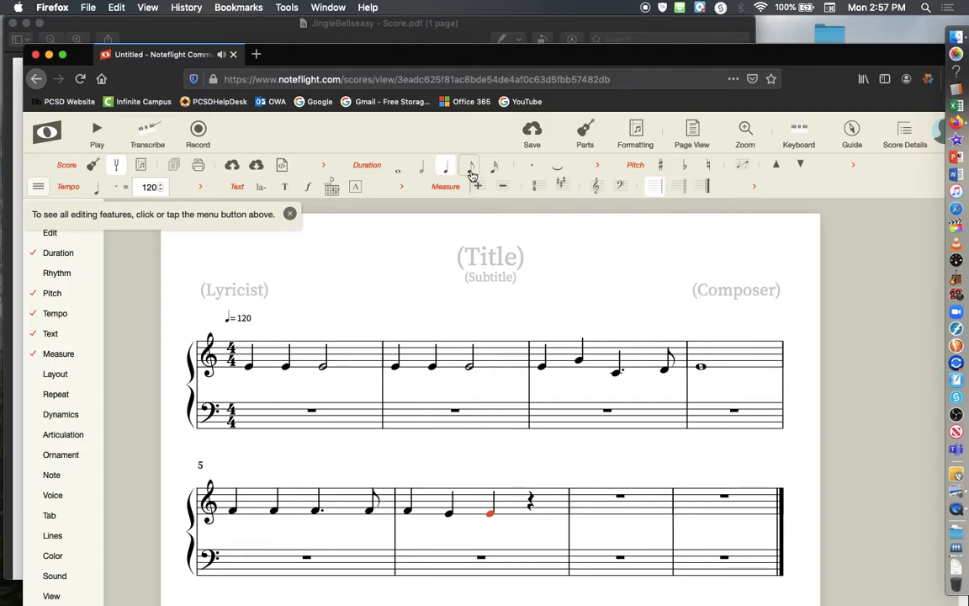
left_click(533, 515)
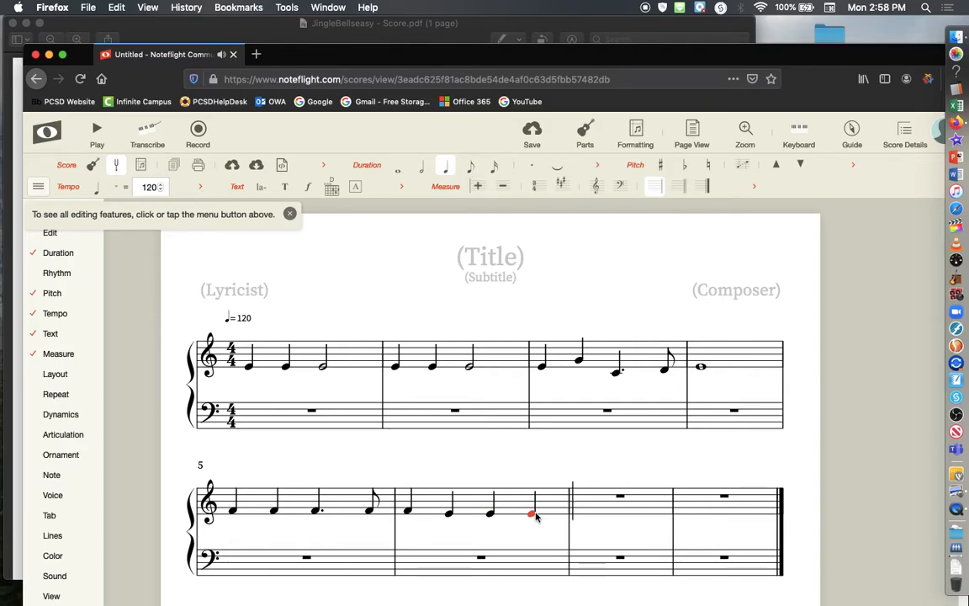
left_click(469, 165)
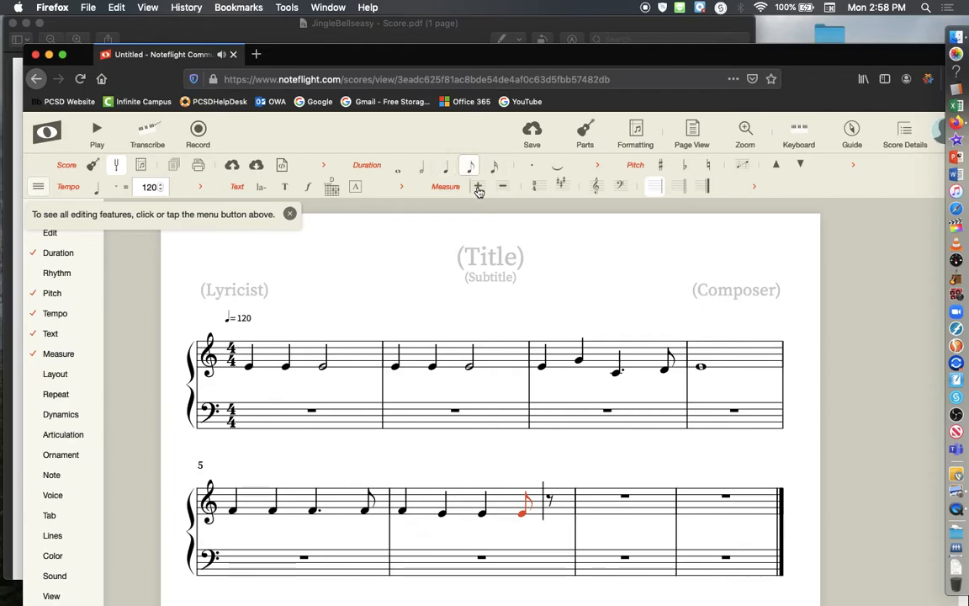
left_click(551, 514)
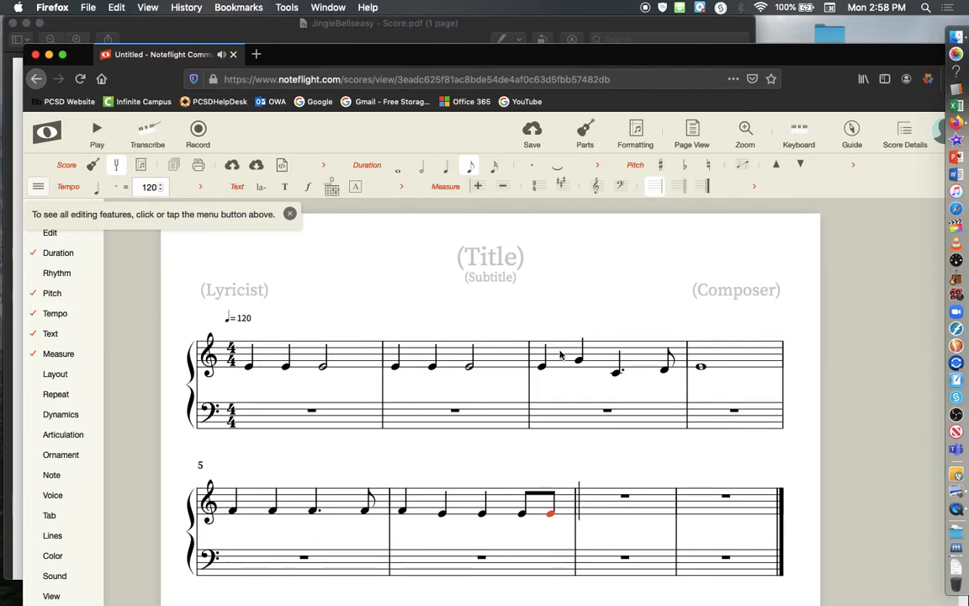
- Enter quarter notes E, D, D, E in measure 7
left_click(590, 517)
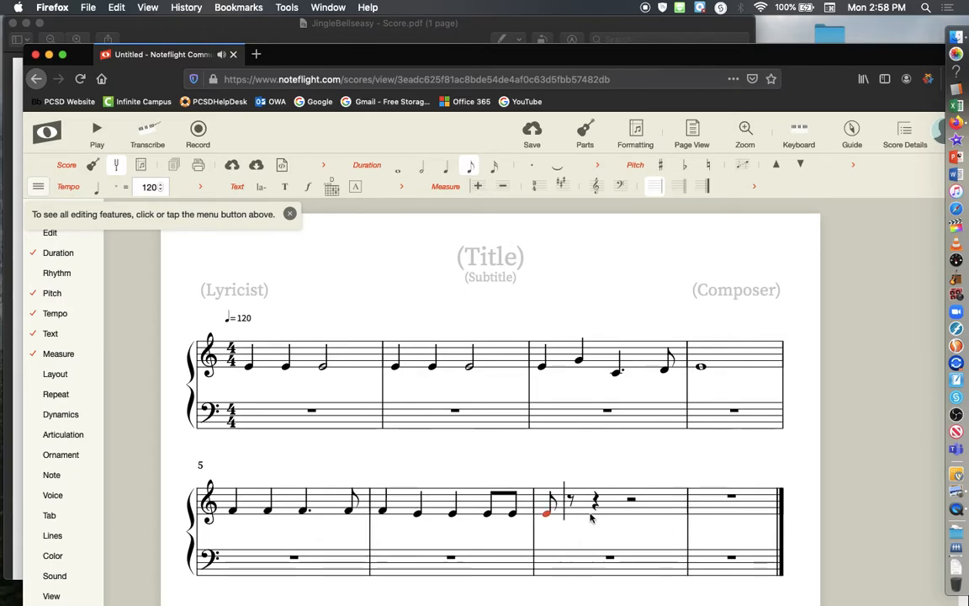
left_click(446, 167)
left_click(590, 519)
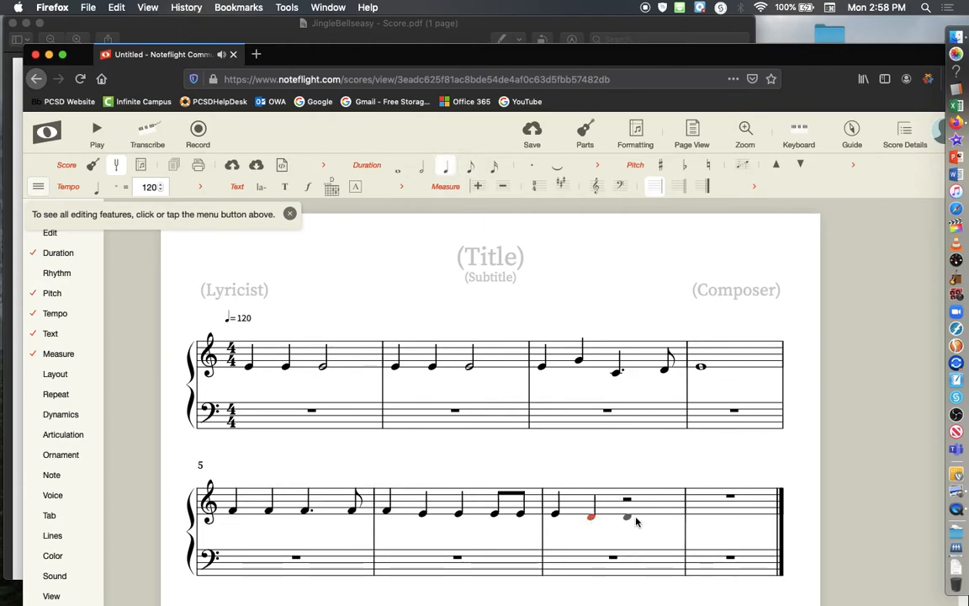
left_click(630, 518)
left_click(656, 516)
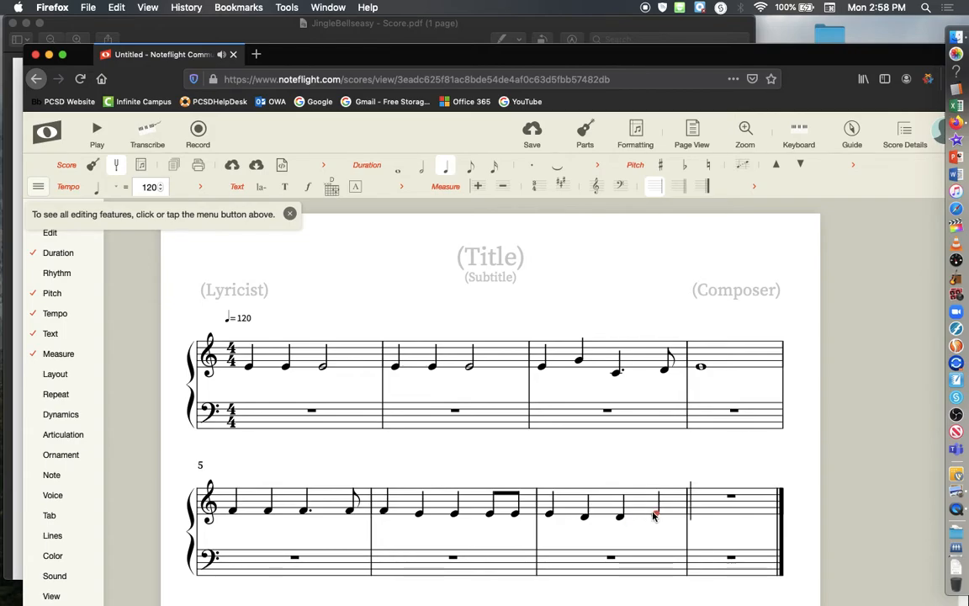
- Fill measure 8 with a half-note D and a half-note G
left_click(711, 520)
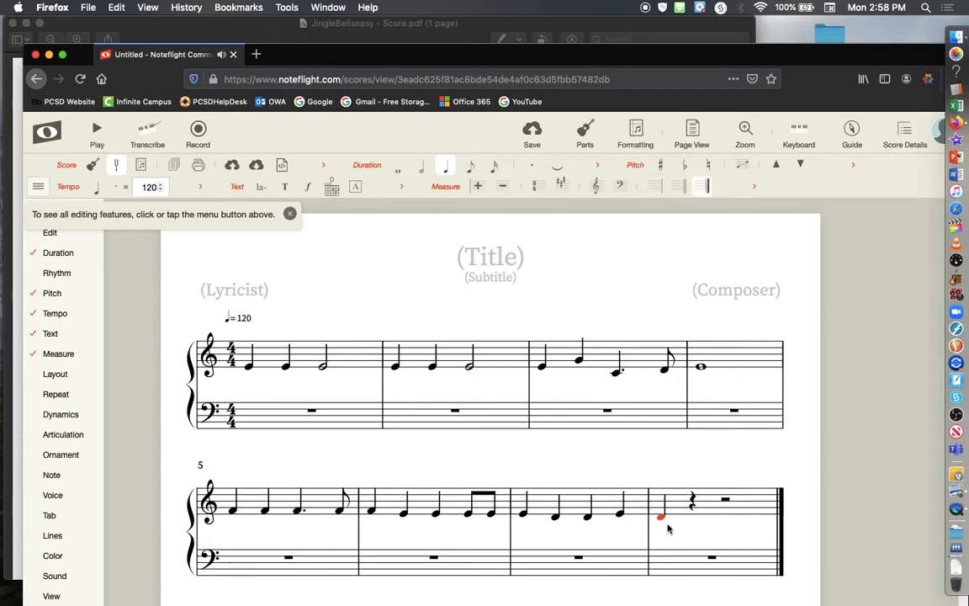
left_click(423, 166)
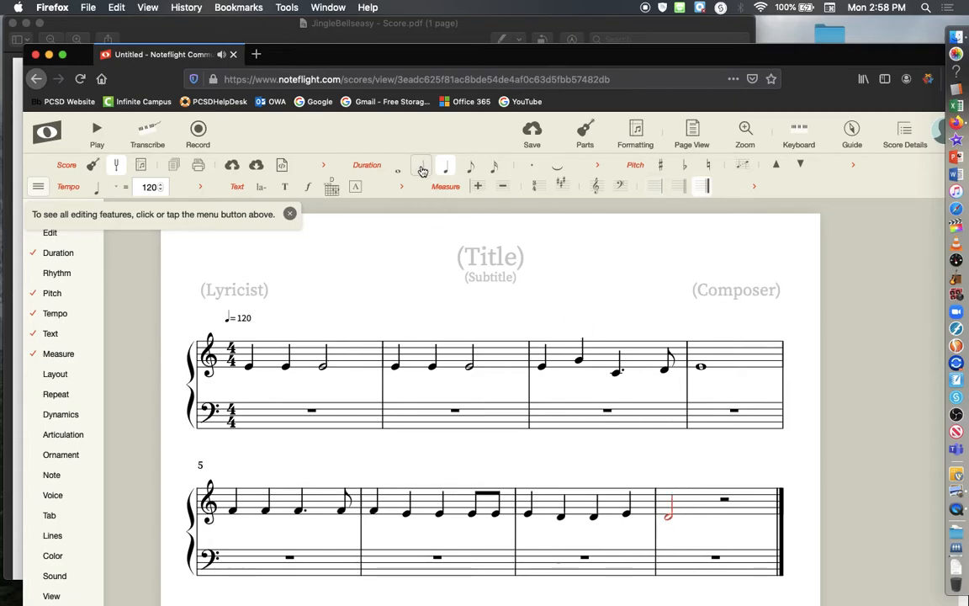
left_click(733, 514)
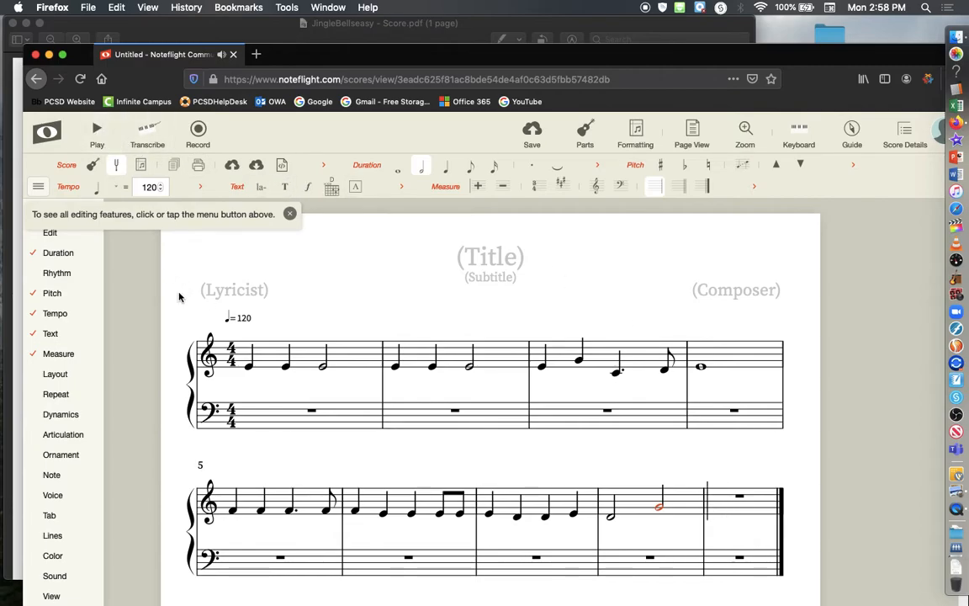
left_click(268, 384)
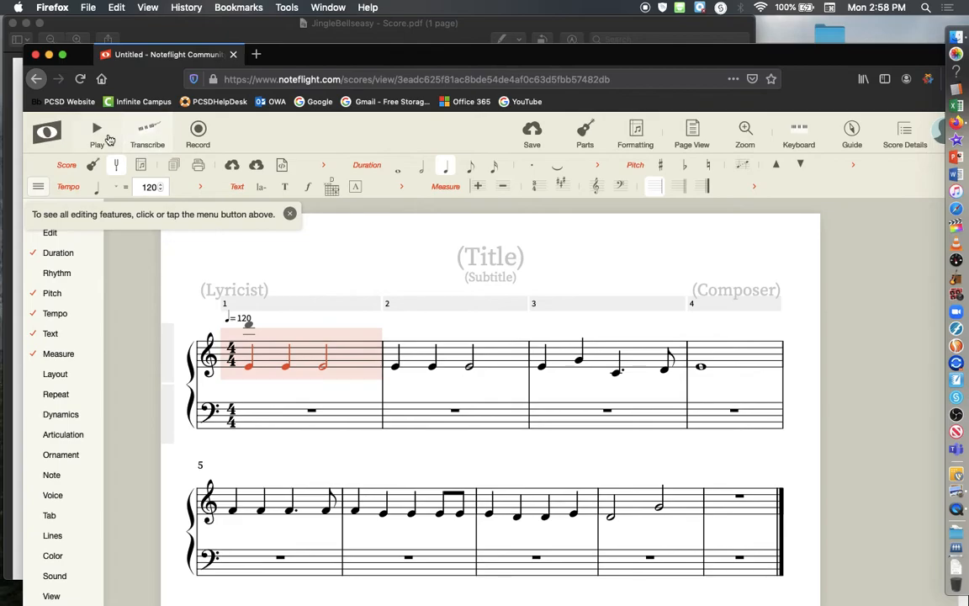
- Play the melody back from measure 1 through measure 8
left_click(97, 134)
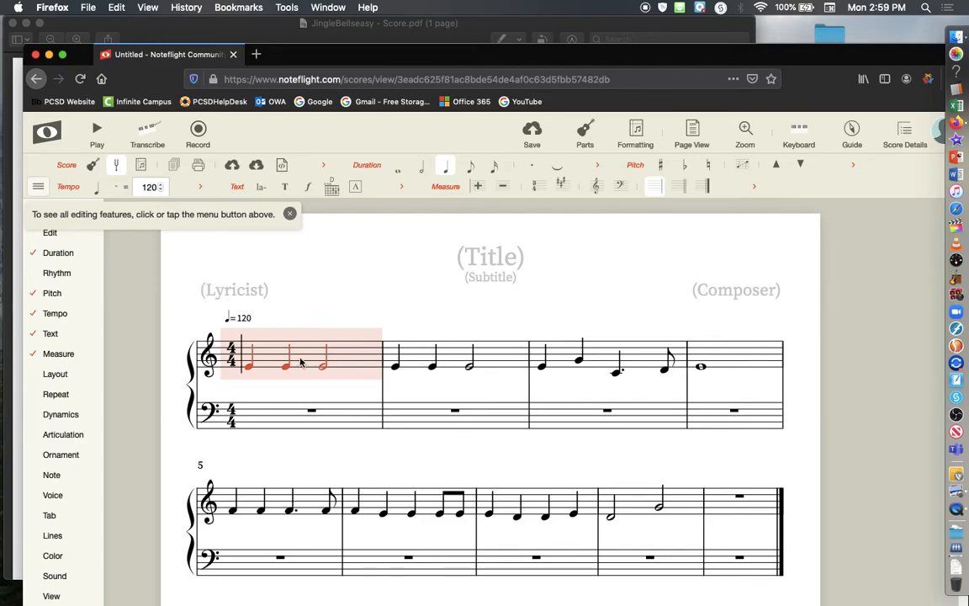
- Copy measures 1–4 and paste them into measures 9–12
left_click(454, 360, "shift")
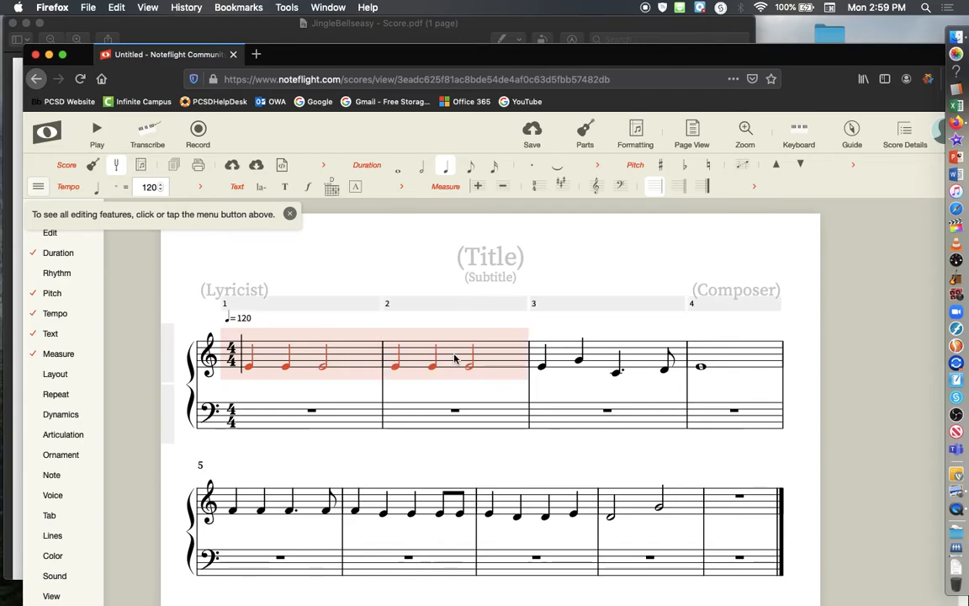
left_click(600, 357, "shift")
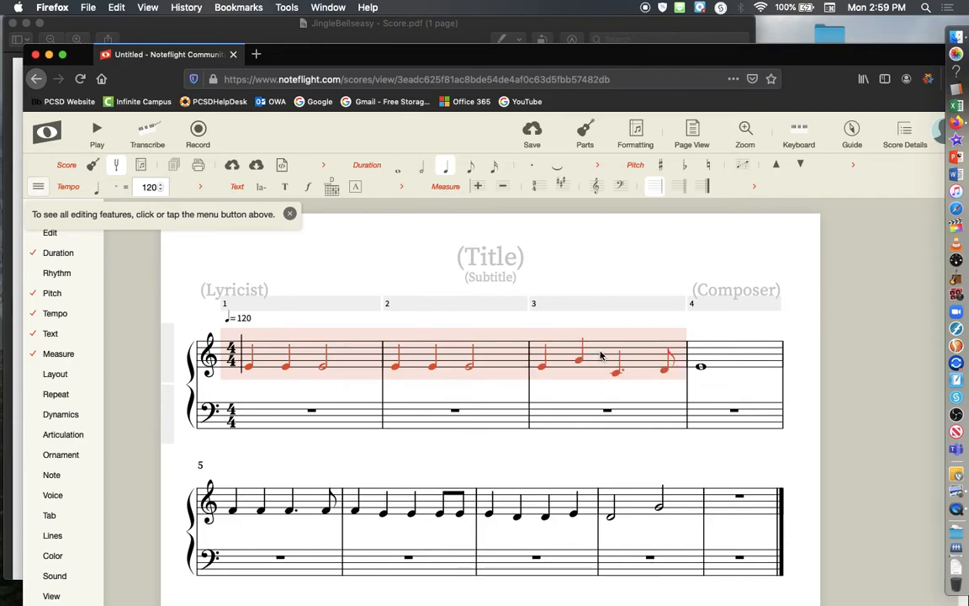
left_click(721, 356, "shift")
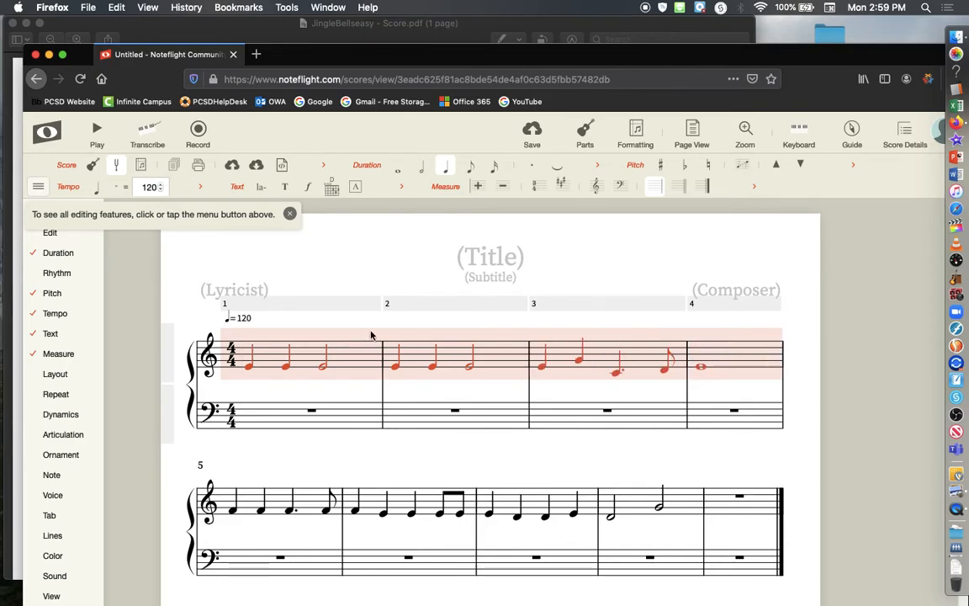
mouse_move(91, 257)
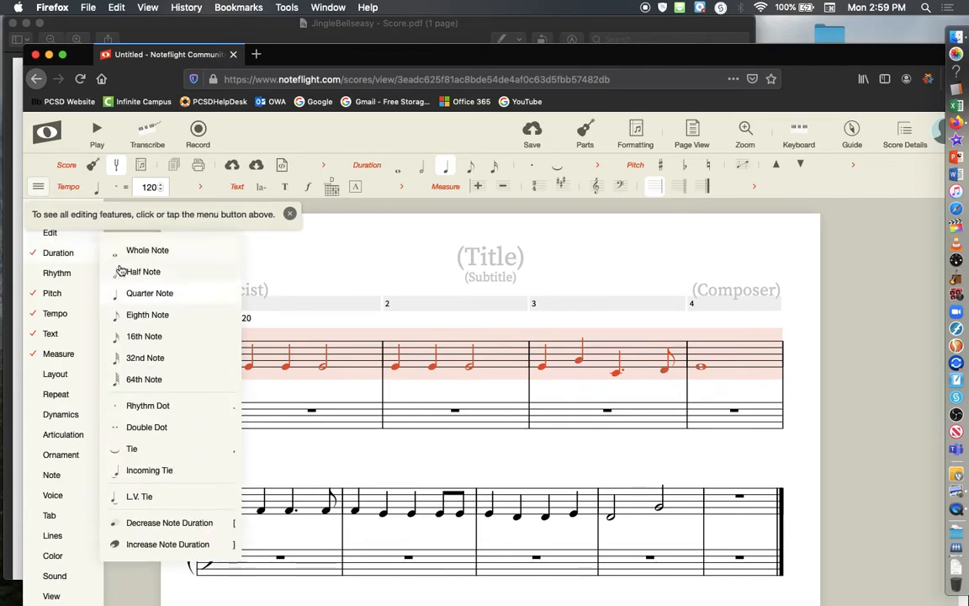
mouse_move(71, 227)
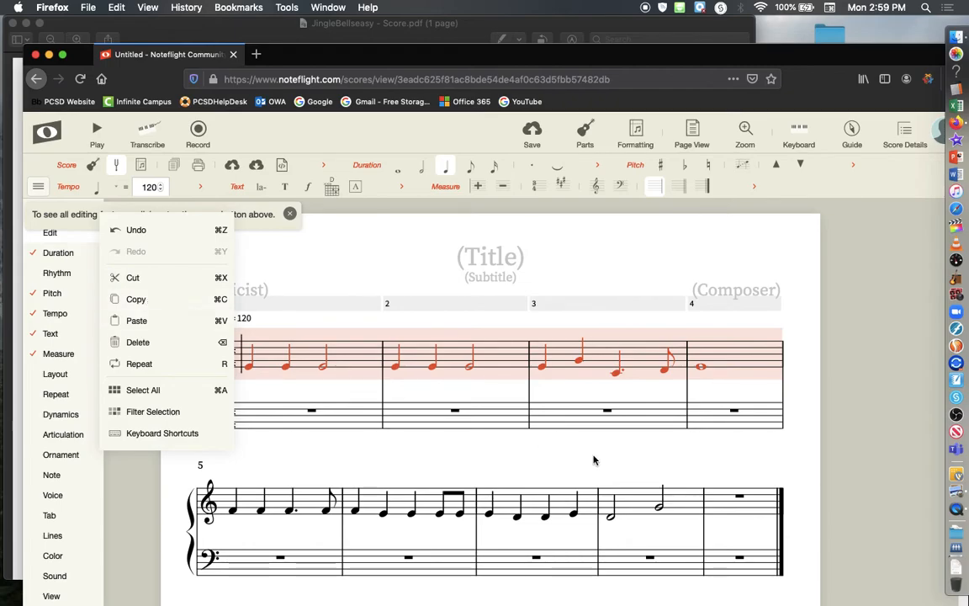
left_click(744, 509)
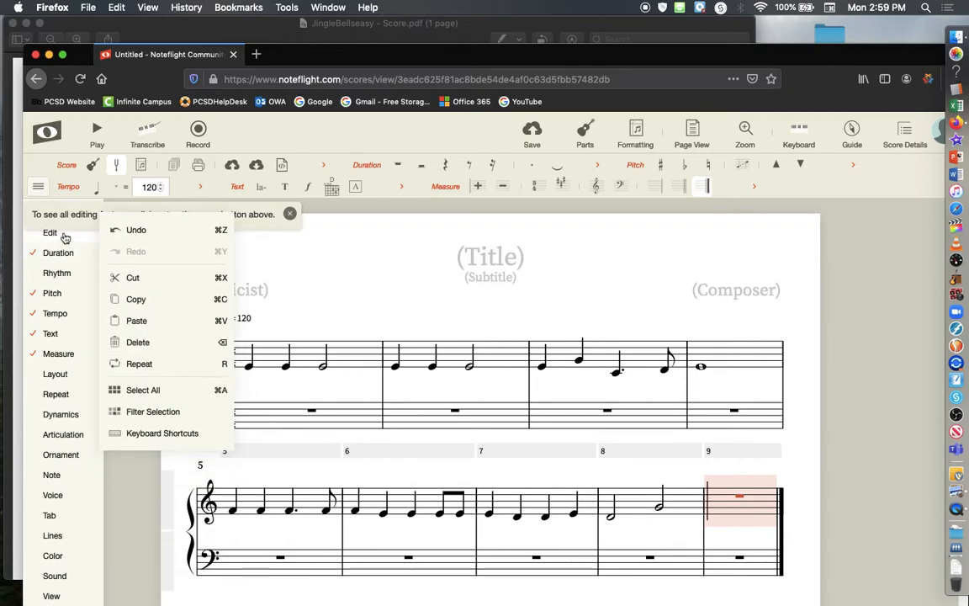
left_click(138, 321)
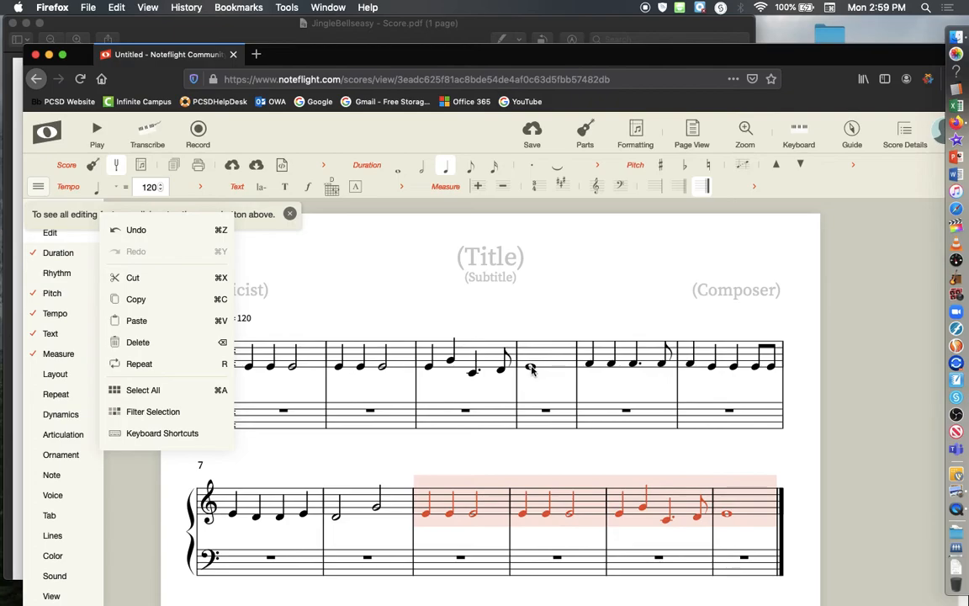
scroll(531, 370, "down", 1)
scroll(532, 370, "down", 5)
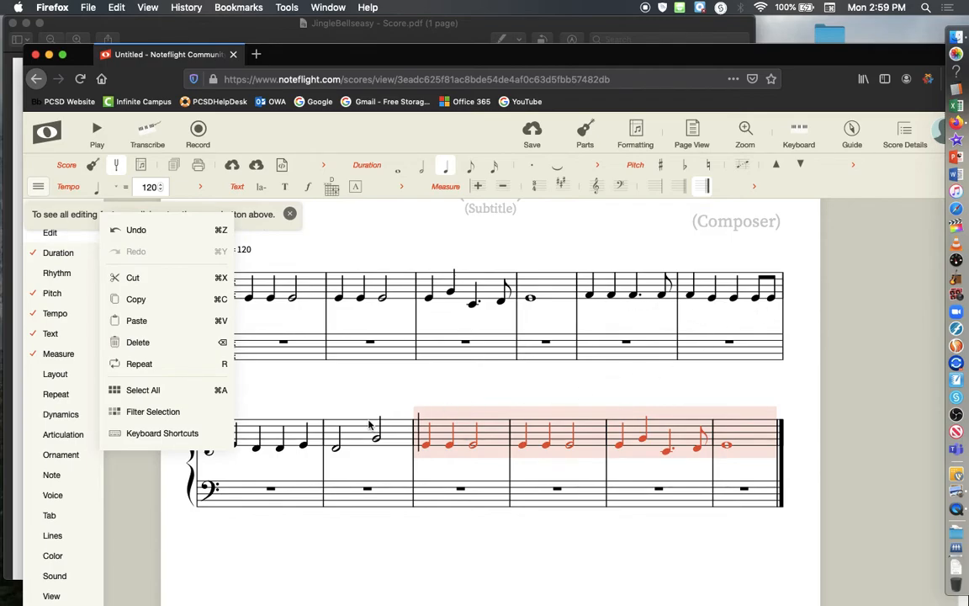
- Copy measures 5–6, append three empty measures after measure 12, and paste the copy into measure 13
left_click(627, 287)
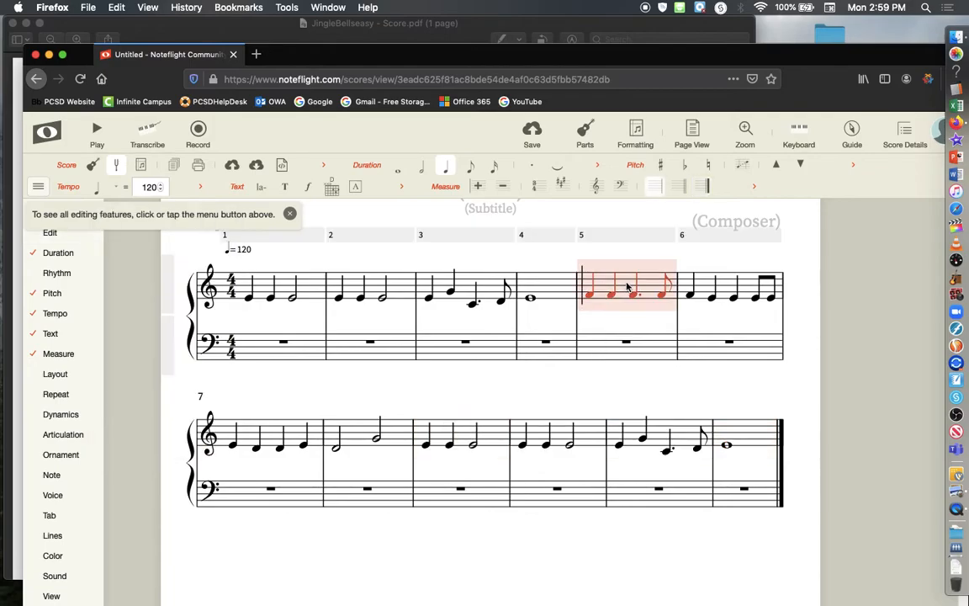
left_click(724, 292, "shift")
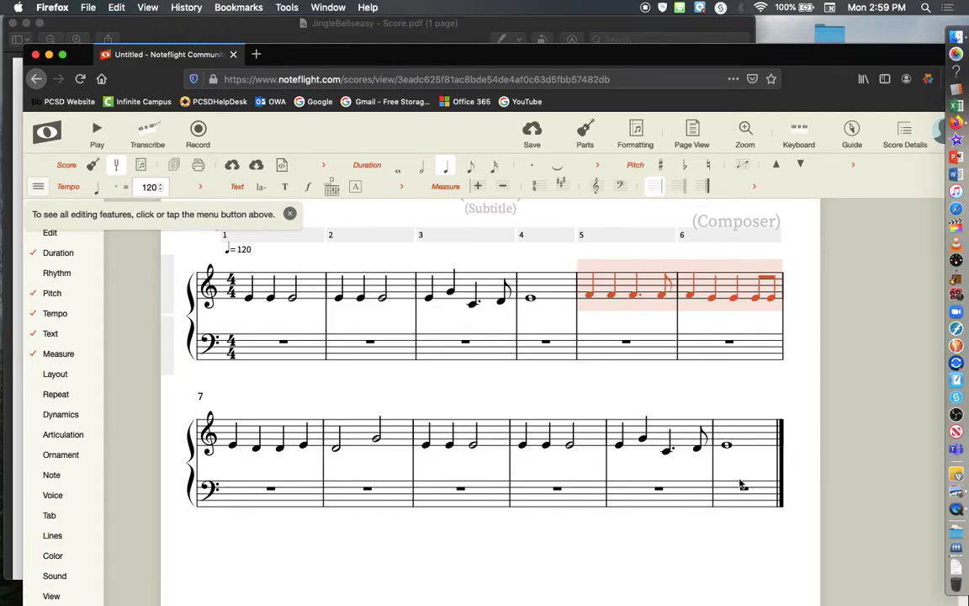
left_click(753, 431)
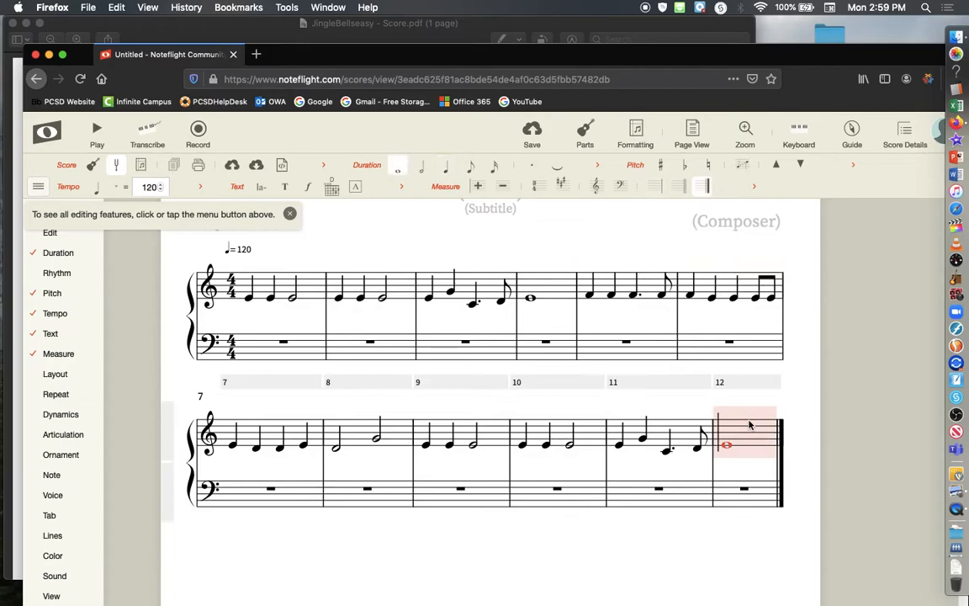
left_click(477, 187)
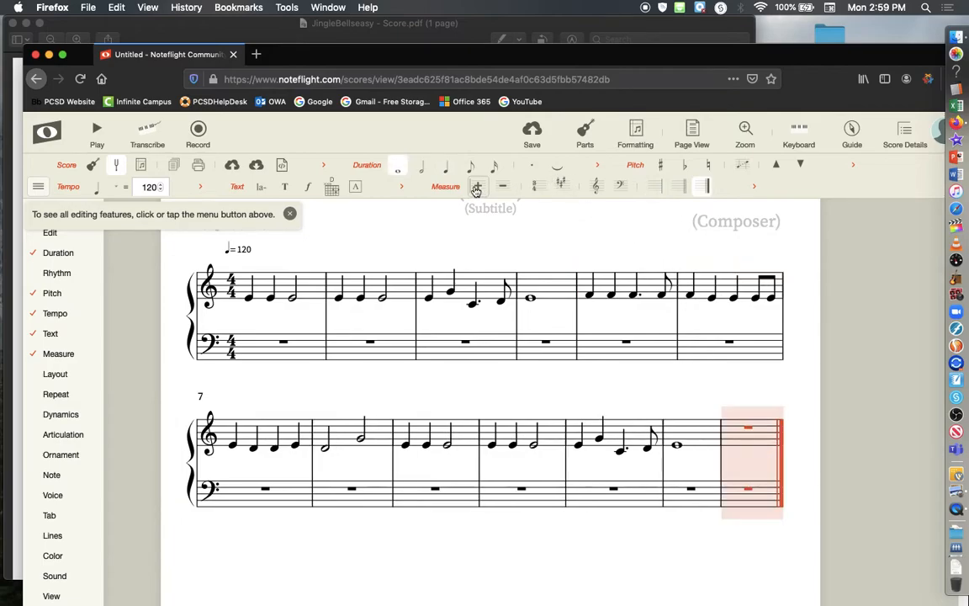
left_click(477, 189)
left_click(477, 189)
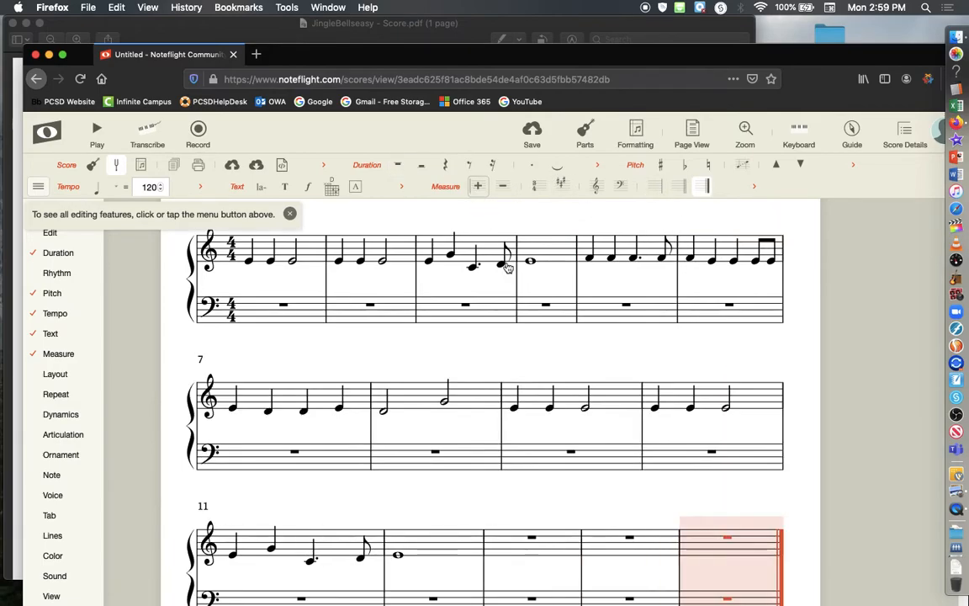
left_click(542, 549)
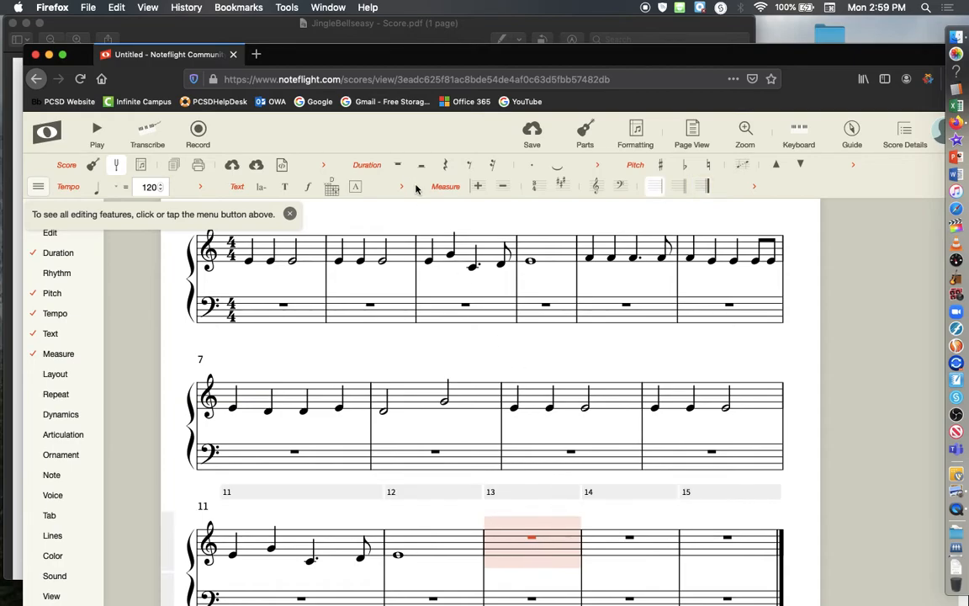
key("super+v")
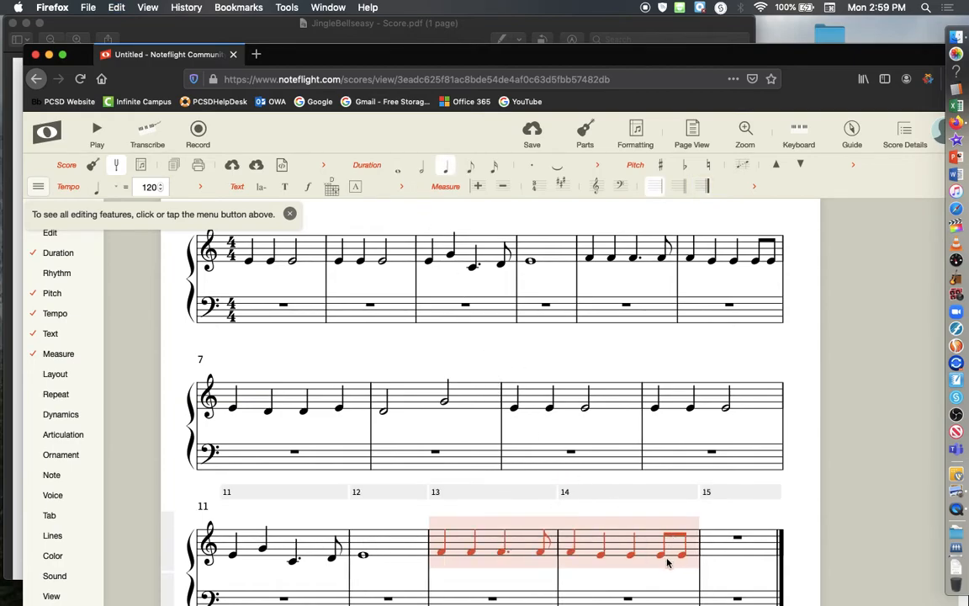
- Add a 16th measure and enter quarter notes G, G, F, D in measure 15
left_click(714, 529)
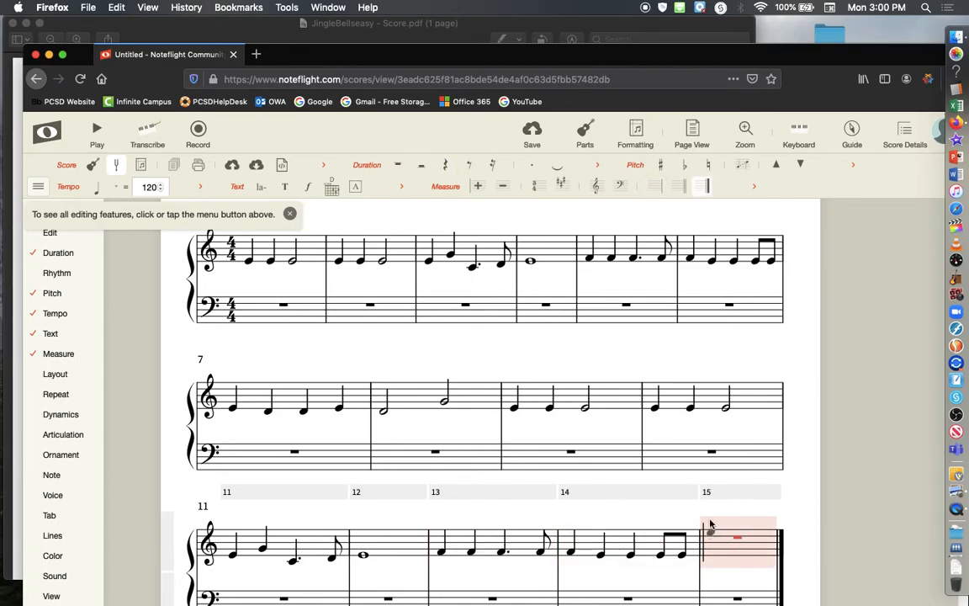
left_click(479, 187)
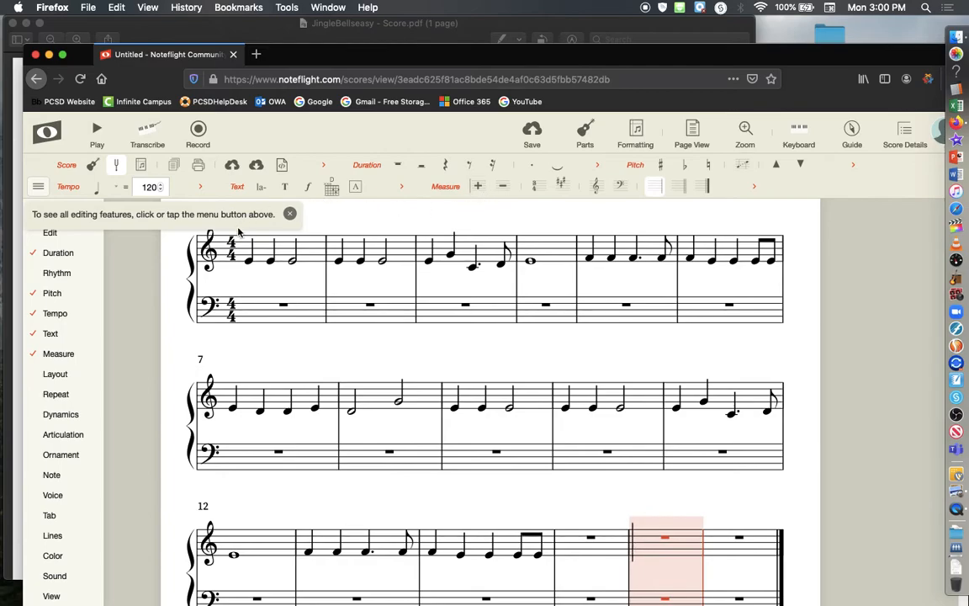
left_click(570, 556)
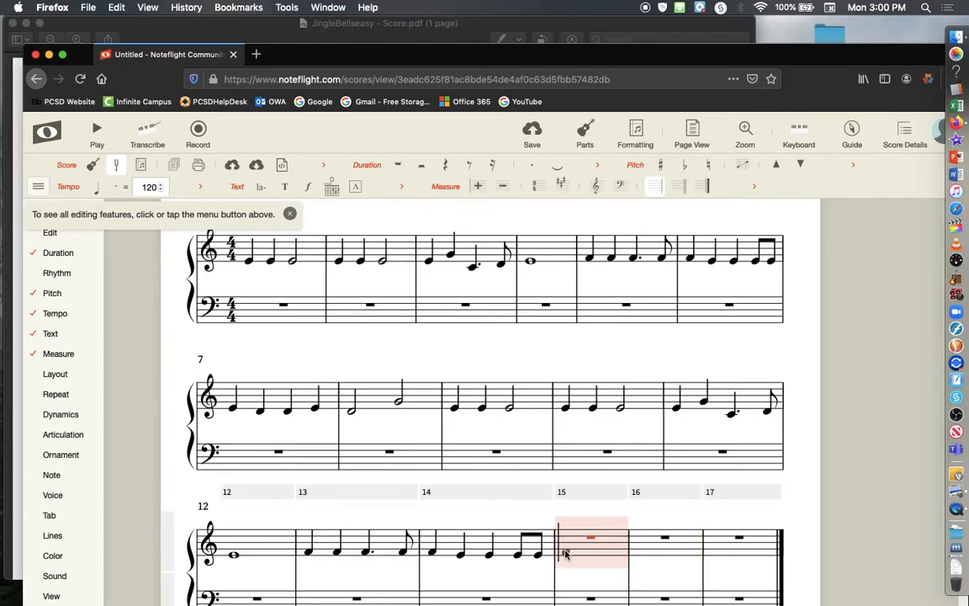
left_click(566, 551)
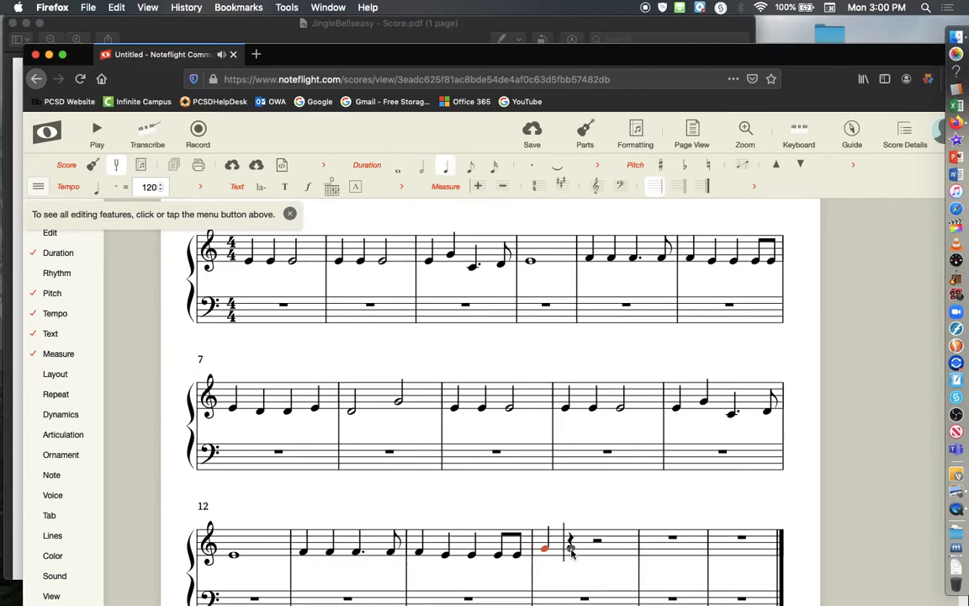
left_click(600, 556)
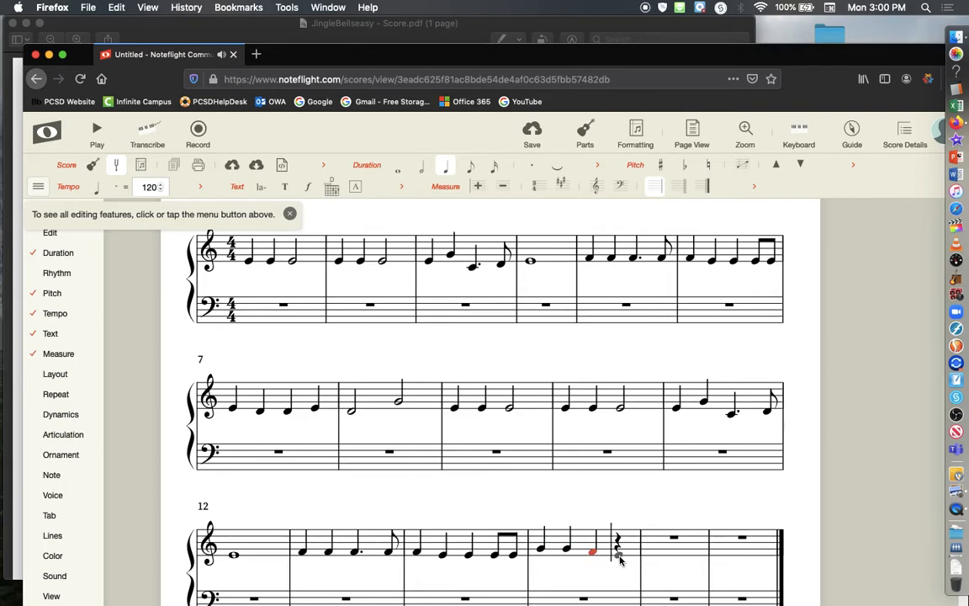
left_click(618, 557)
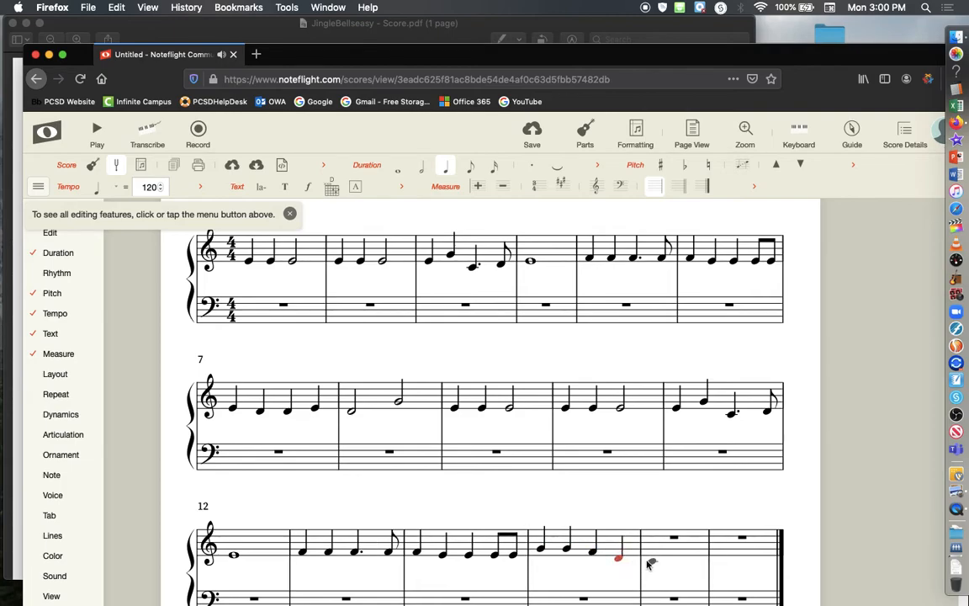
- Enter a whole-note C filling measure 16, then select measure 1 at the top
left_click(652, 562)
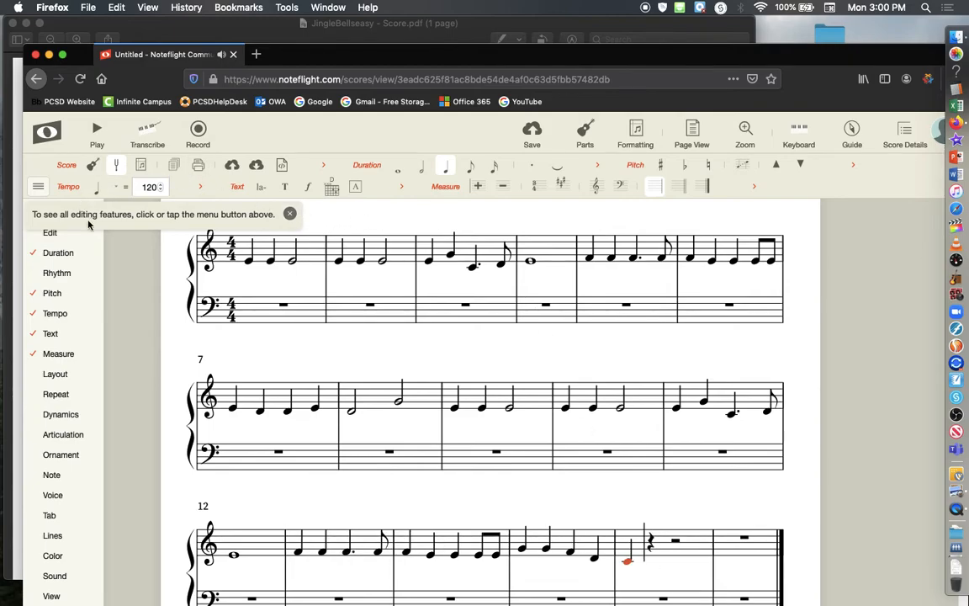
mouse_move(97, 246)
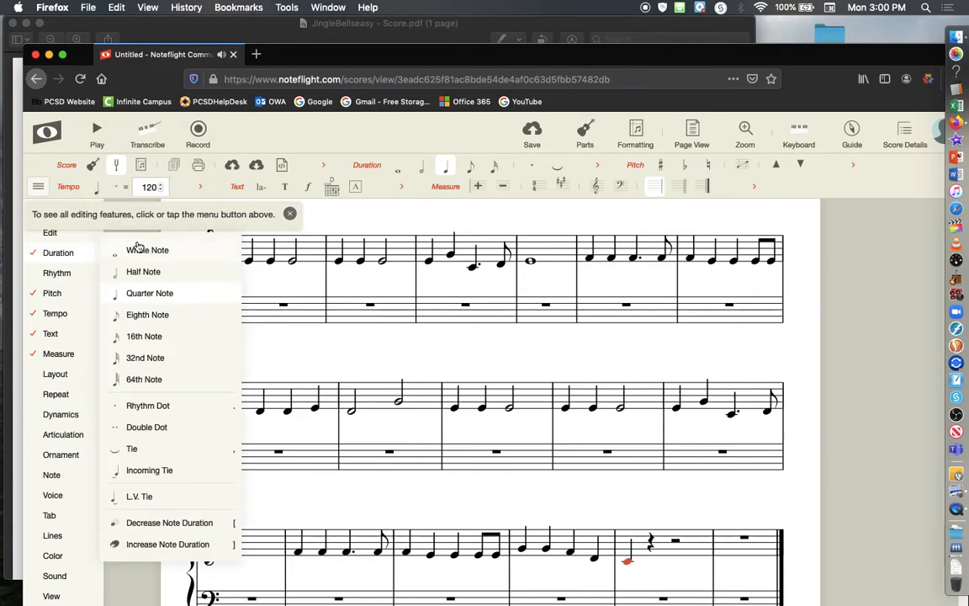
left_click(396, 168)
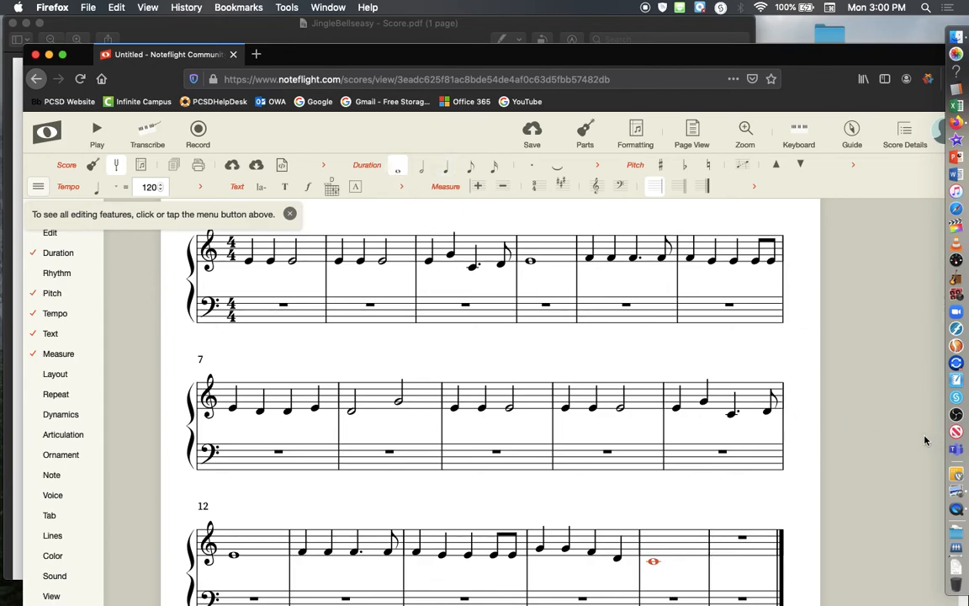
scroll(917, 496, "up", 3)
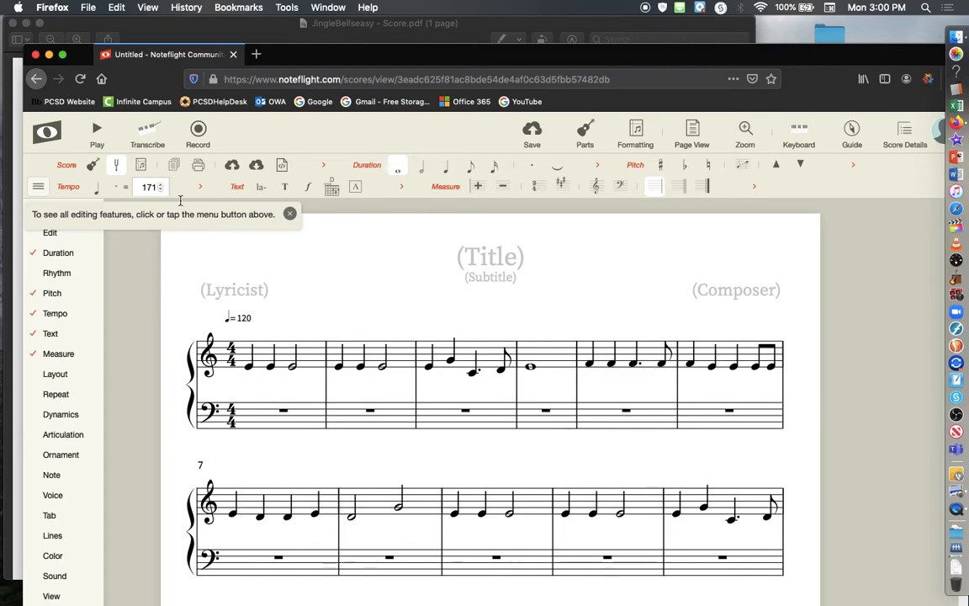
left_click(246, 358)
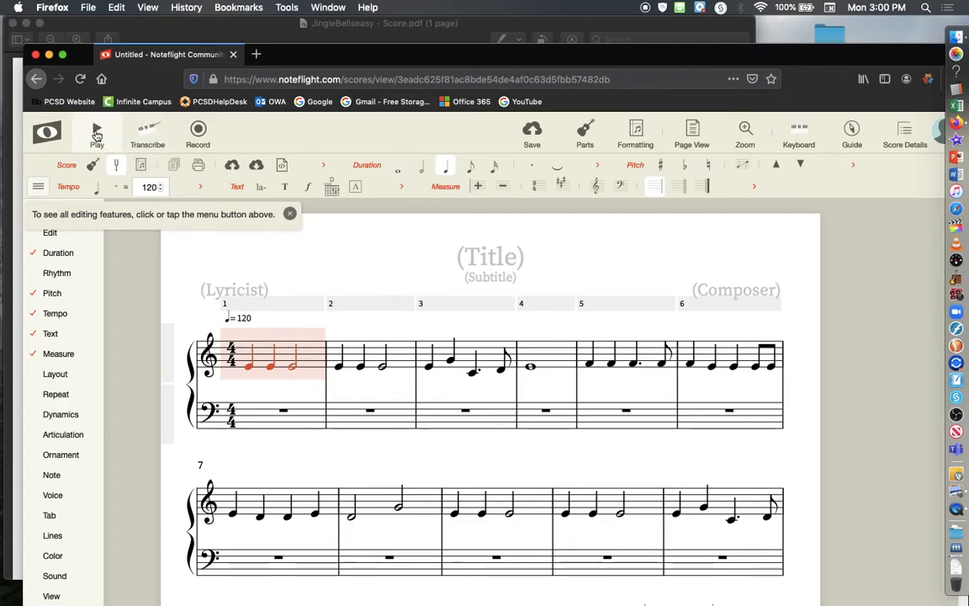
- Play the Jingle Bells melody from measure 1, then stop playback to resume editing
left_click(97, 135)
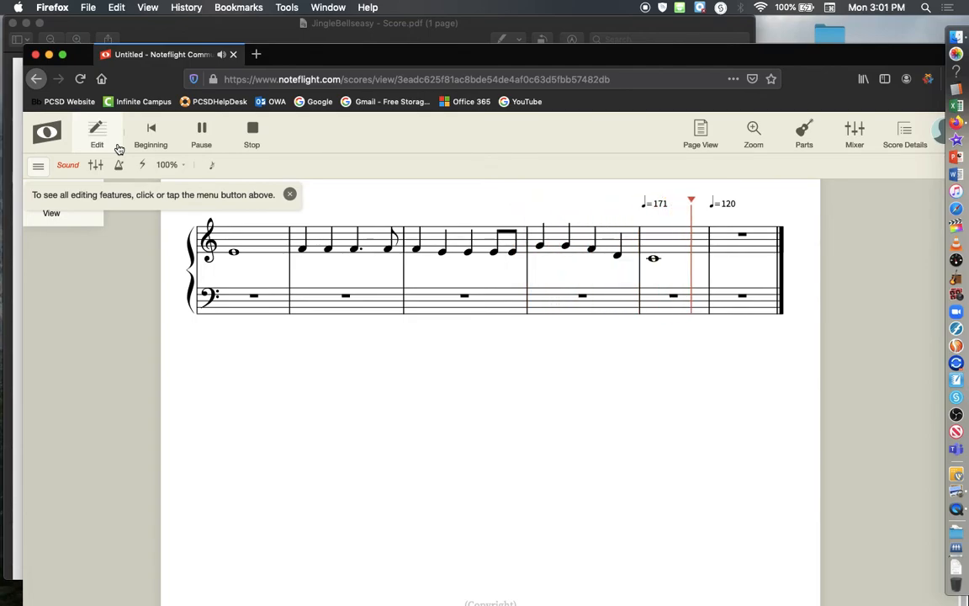
left_click(253, 133)
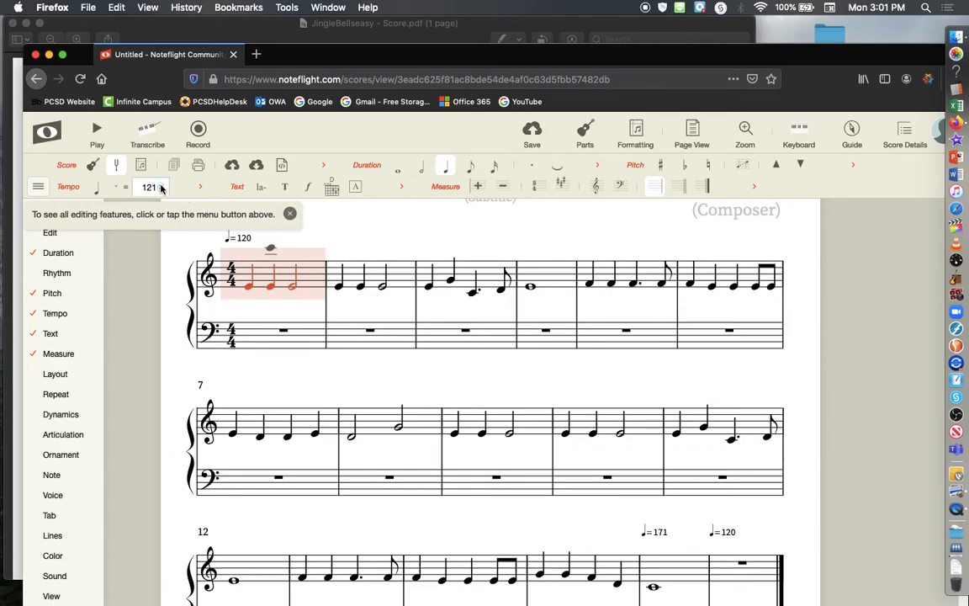
- Set measure 1's tempo to 168, play and stop the score, and dismiss the hint banner
left_click_drag(161, 187, 161, 186)
left_click(227, 255)
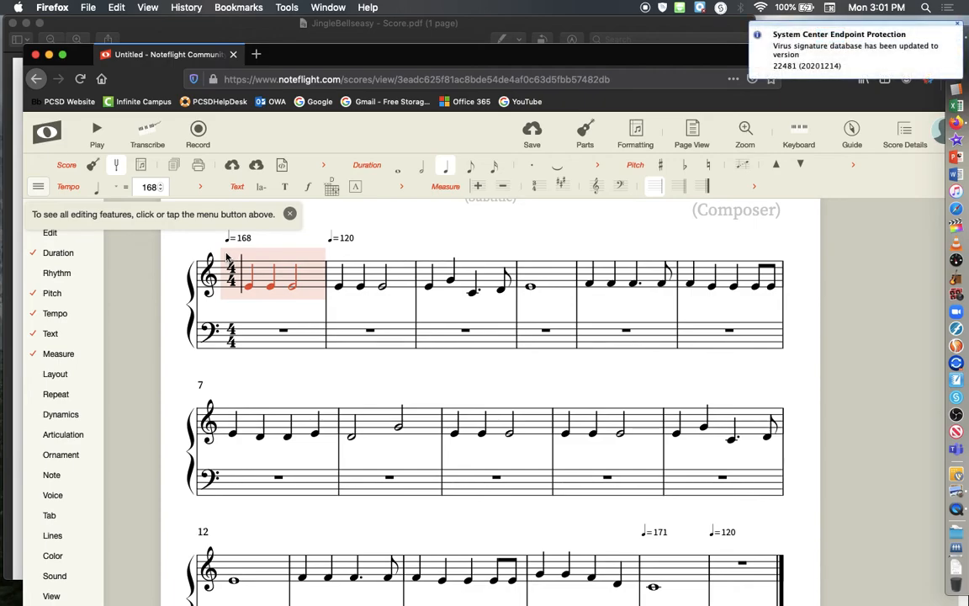
left_click(98, 135)
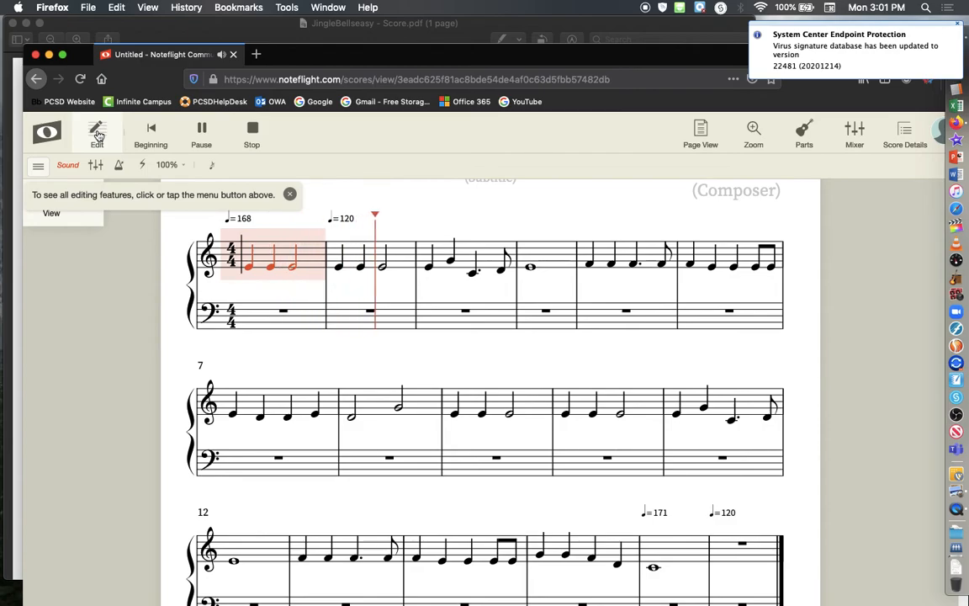
left_click(252, 134)
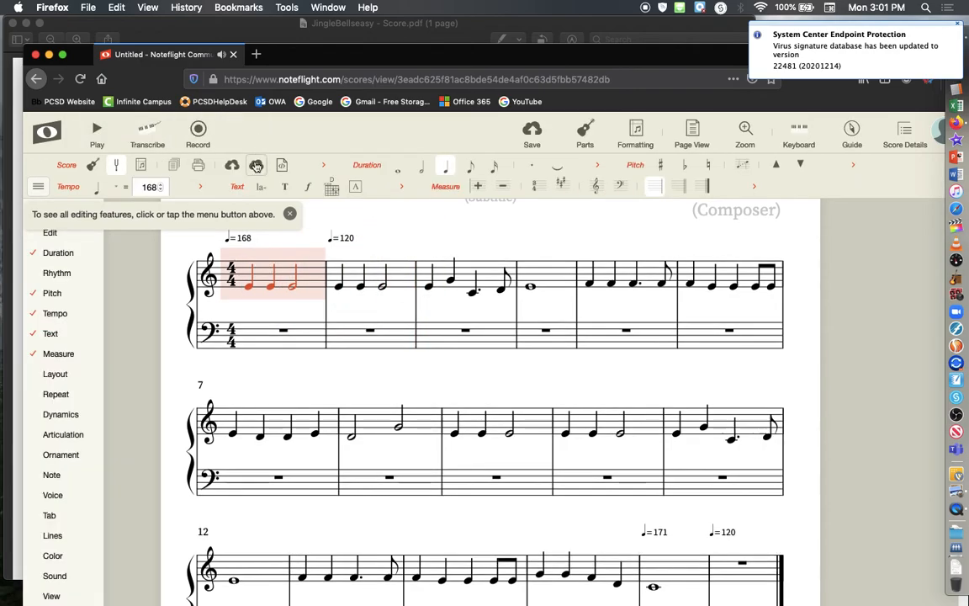
left_click(290, 215)
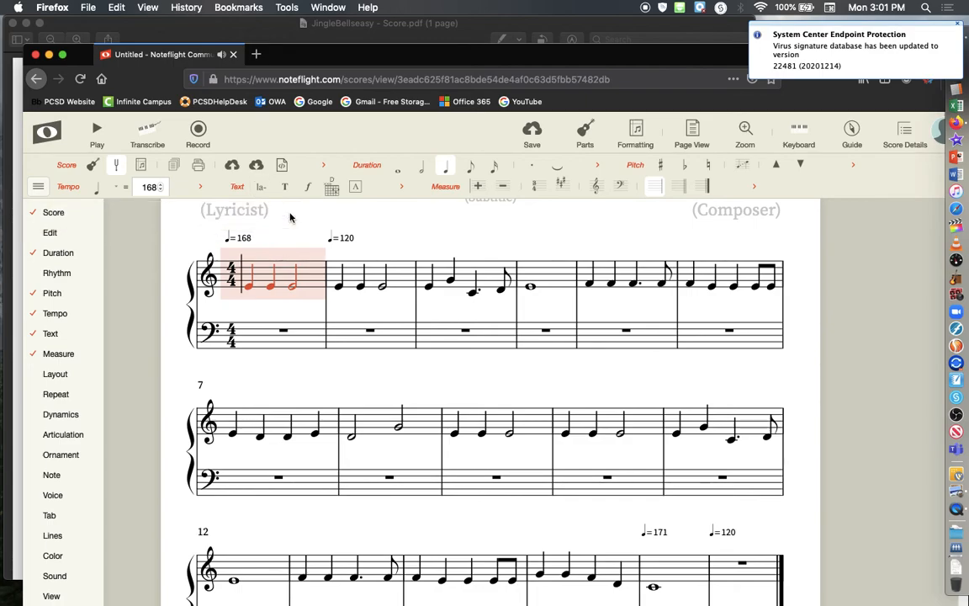
scroll(327, 243, "up", 2)
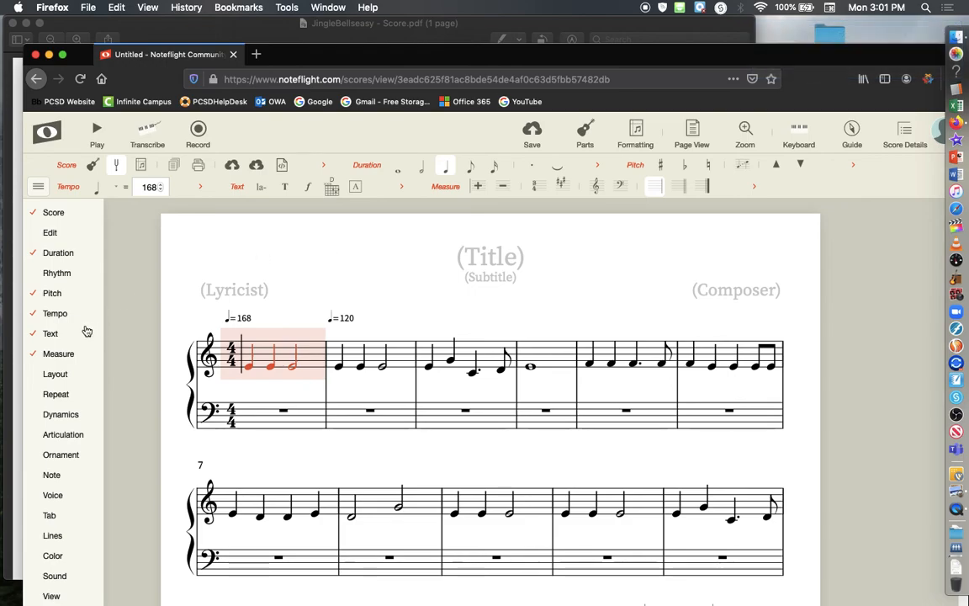
- Enter 'Jingle Bells' as the title, leaving subtitle, composer and lyricist blank
mouse_move(49, 333)
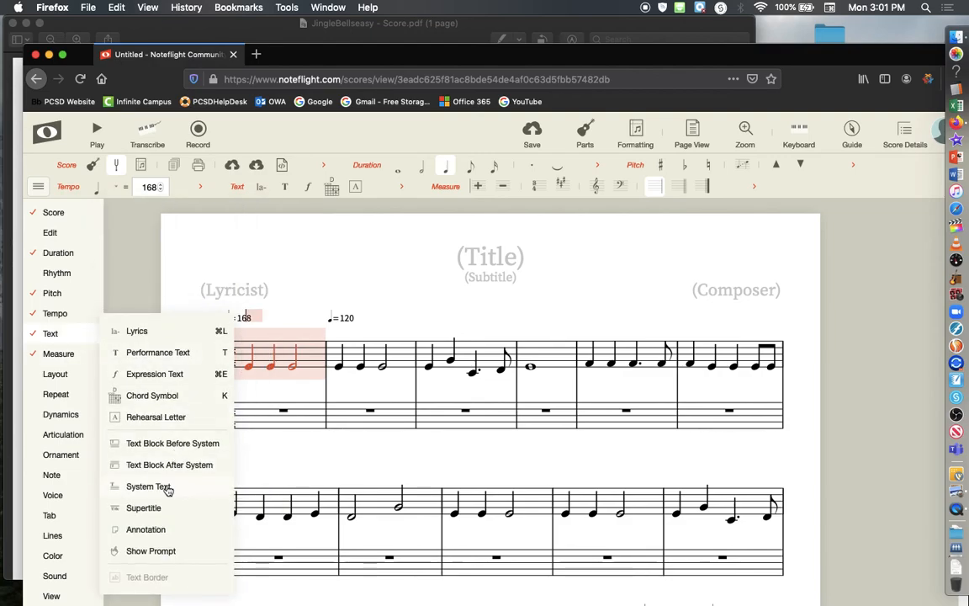
left_click(470, 258)
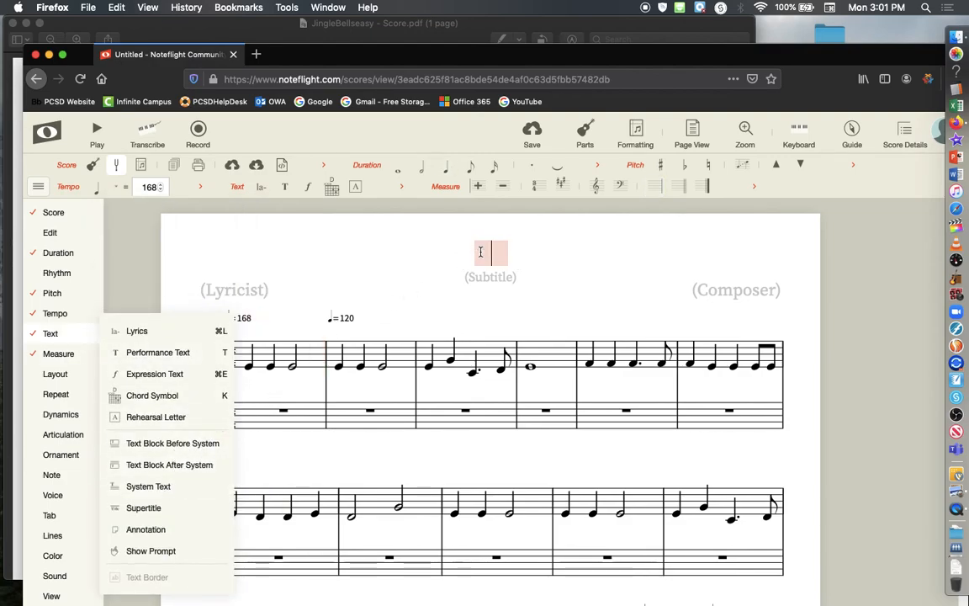
type("Jingle Bells")
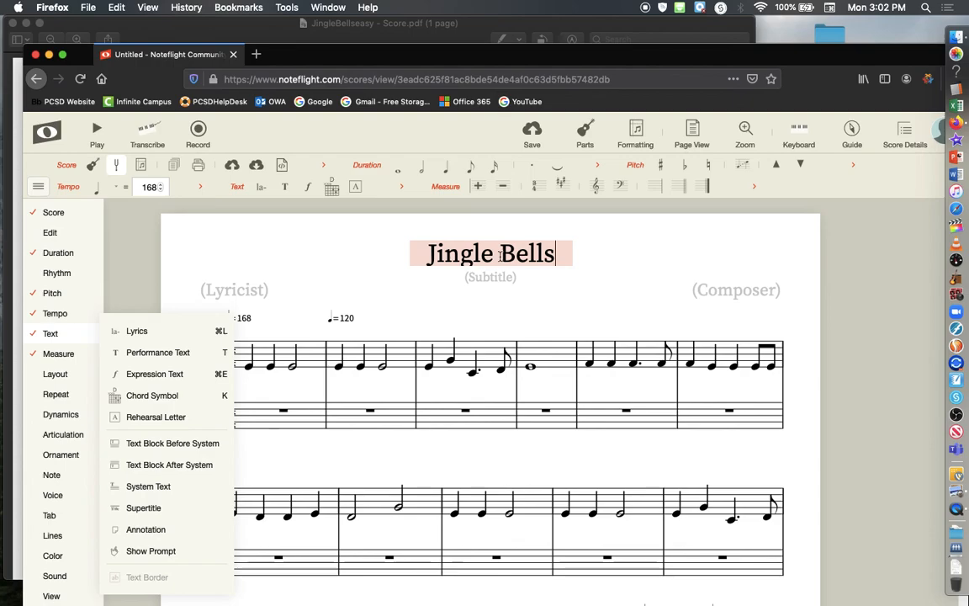
left_click(493, 278)
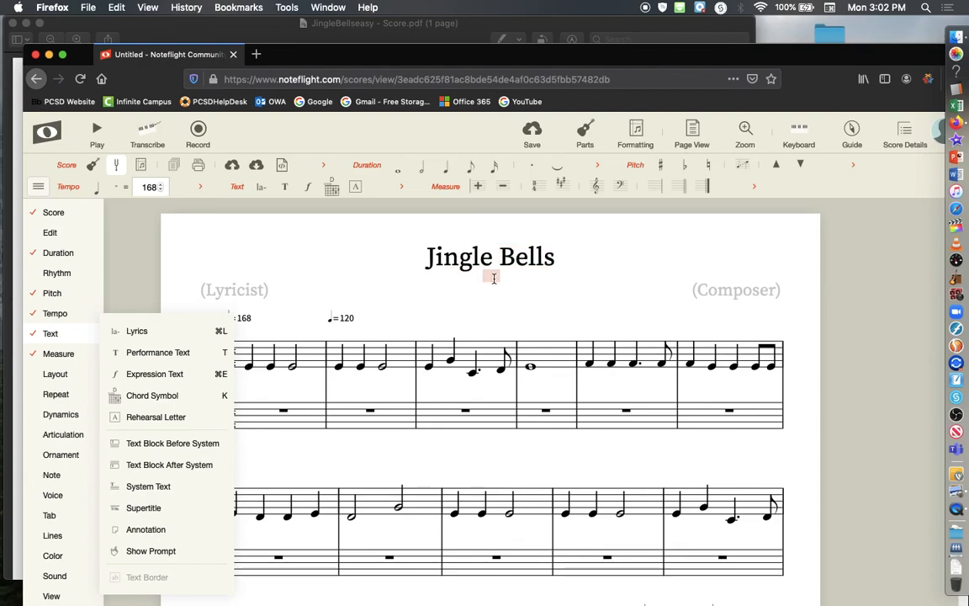
left_click(720, 292)
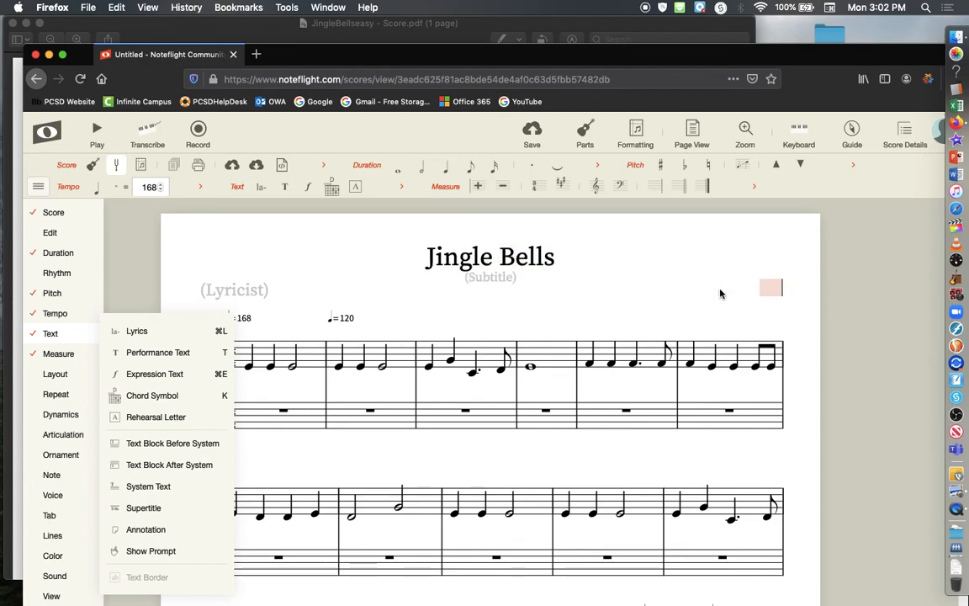
left_click(255, 290)
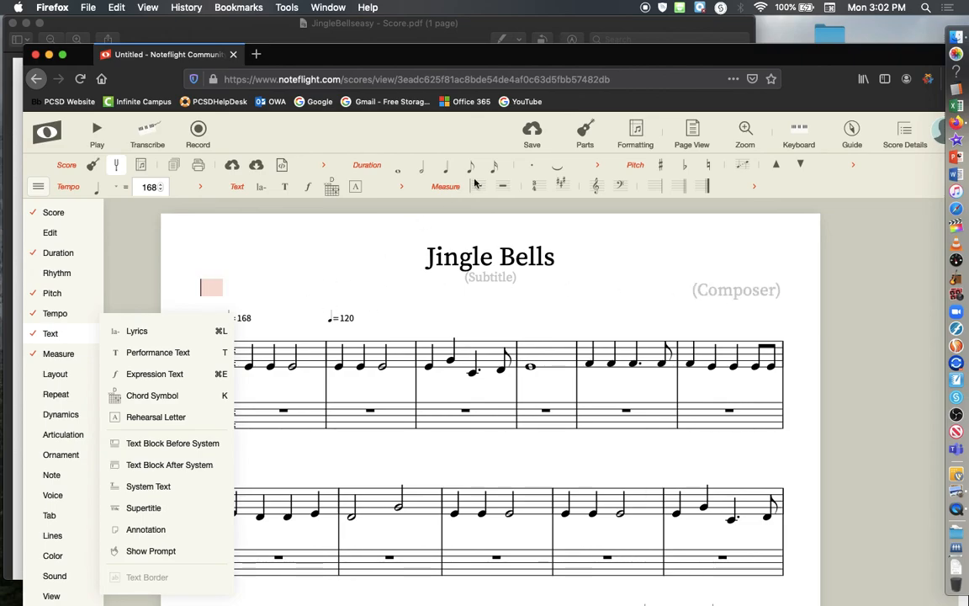
- Save the Jingle Bells score and scroll through the 16-measure melody to check it
left_click(531, 133)
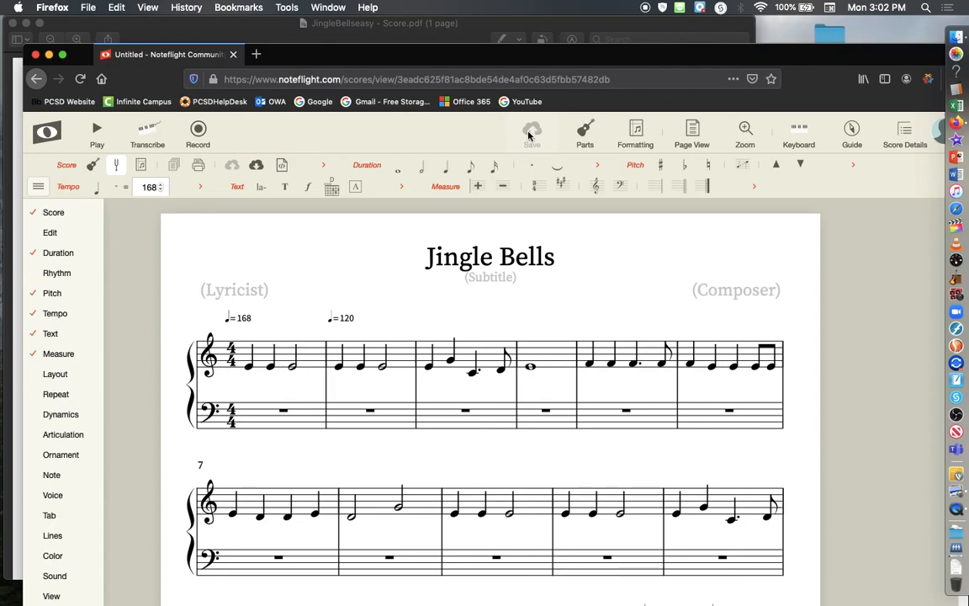
scroll(527, 274, "down", 5)
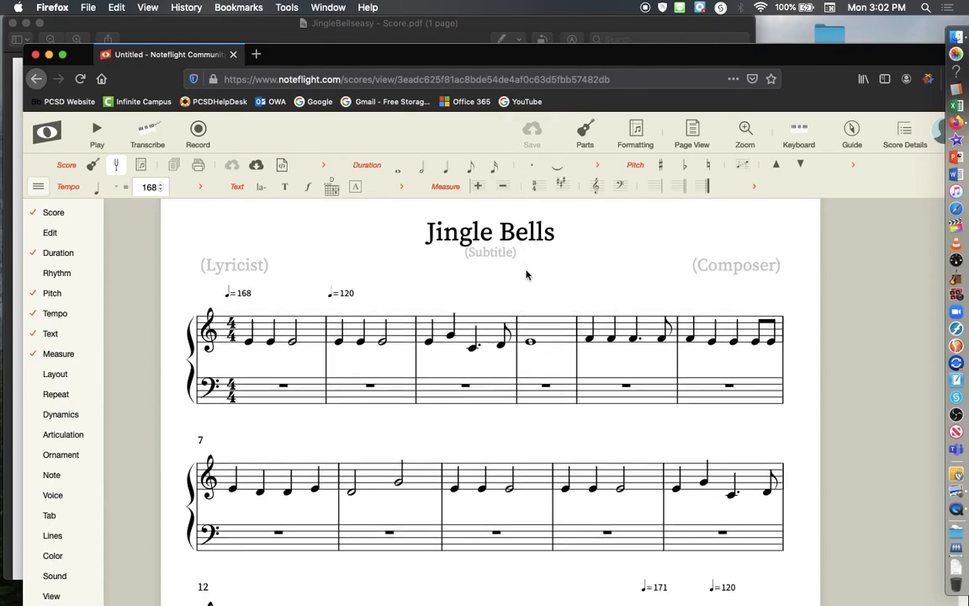
scroll(526, 274, "up", 5)
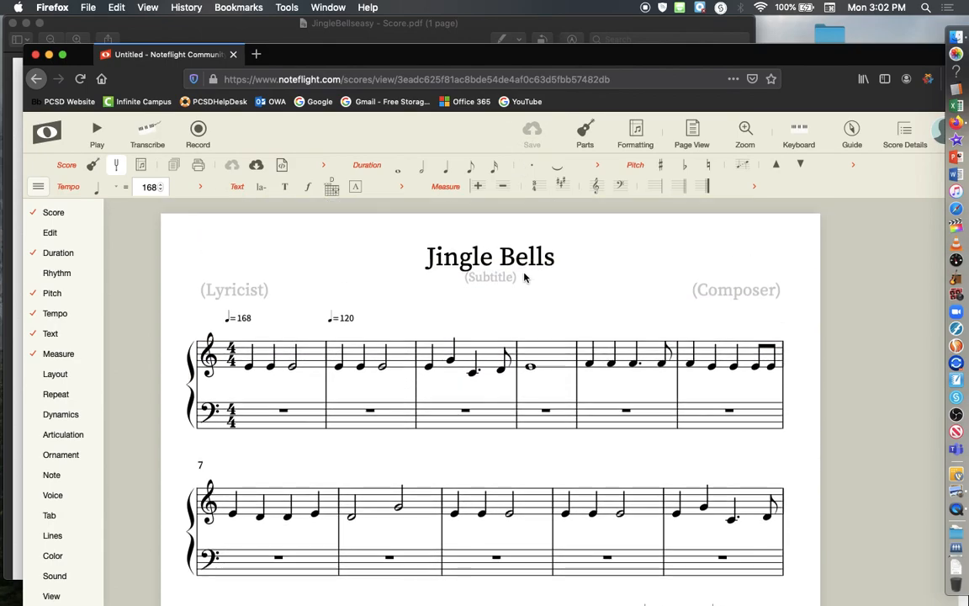